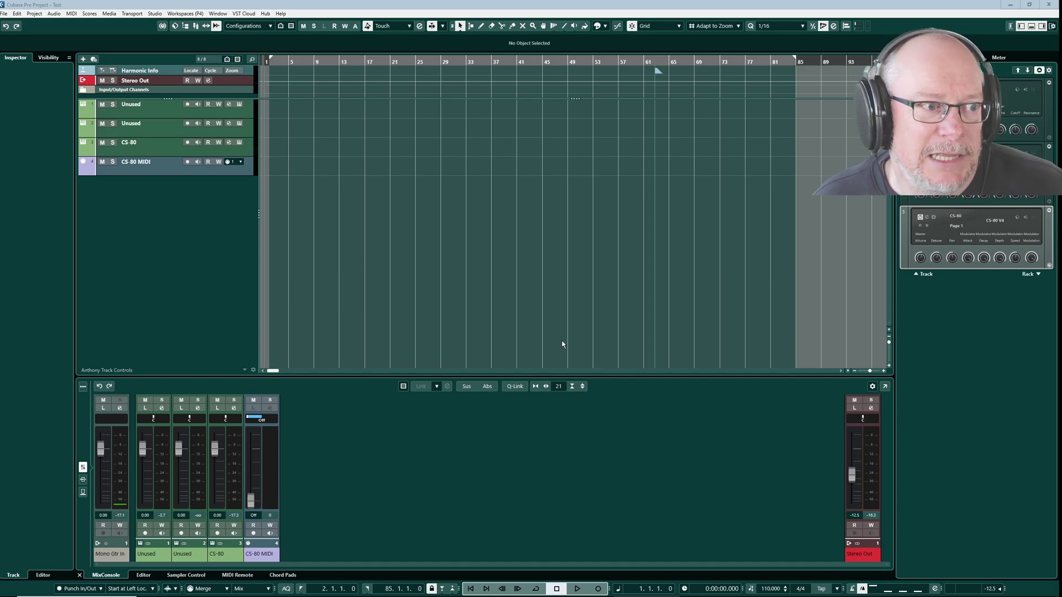
- Select the CS-80 track, open its instrument window to view the Arturia CS-80 V controls, and close it
left_click(167, 154)
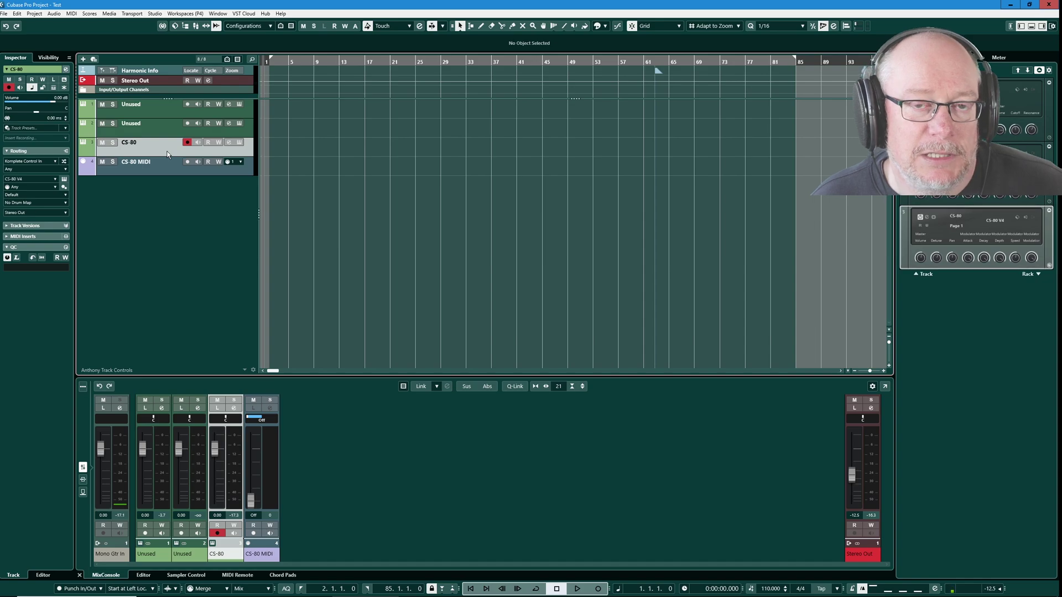
left_click(239, 142)
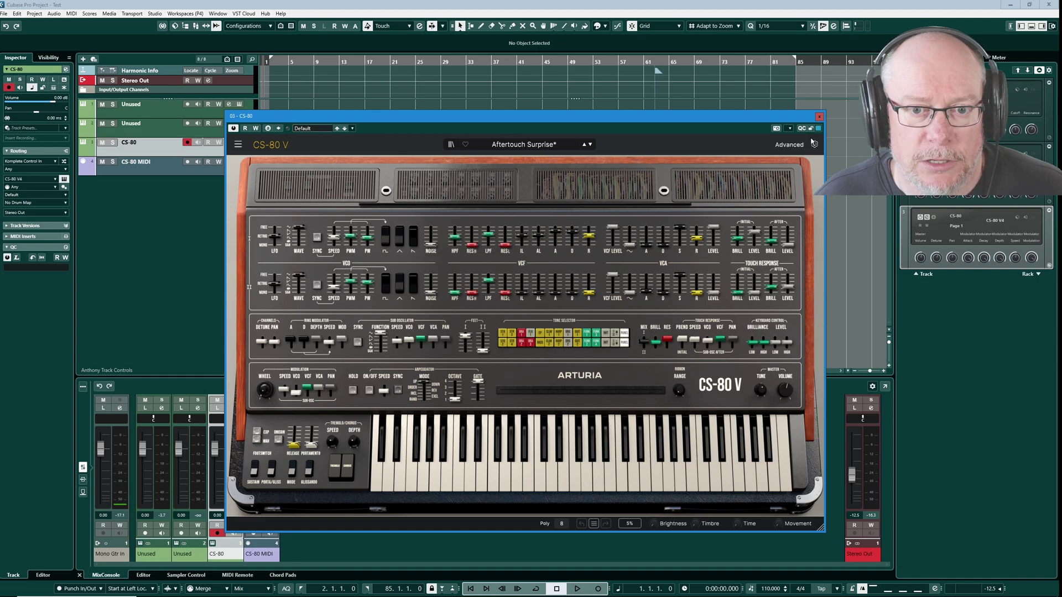
left_click(819, 116)
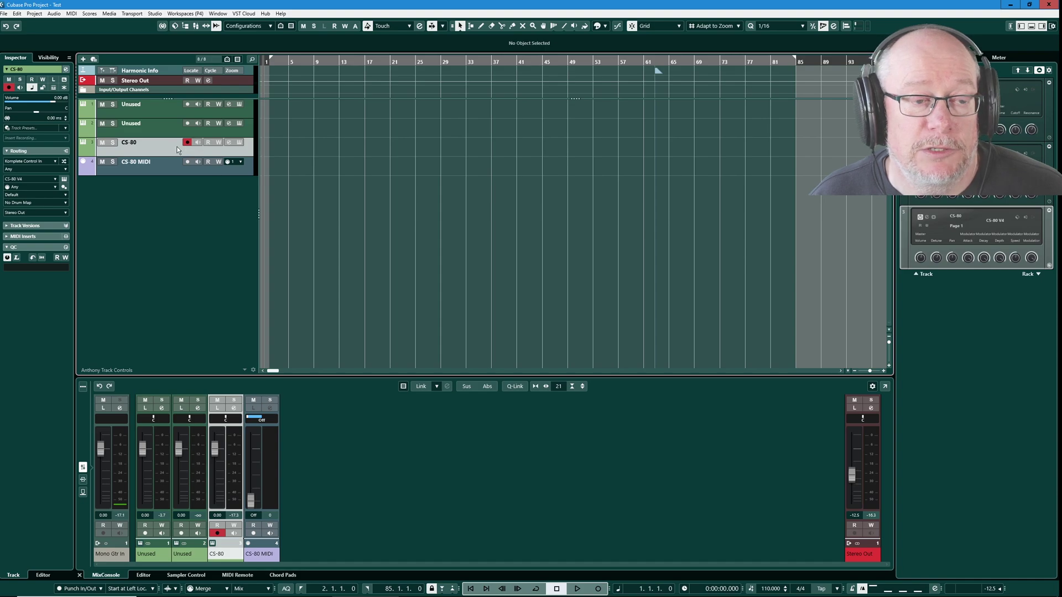
- Open the Remote Control Editor for the CS-80 rack instrument and examine its pages of knob assignments
right_click(994, 220)
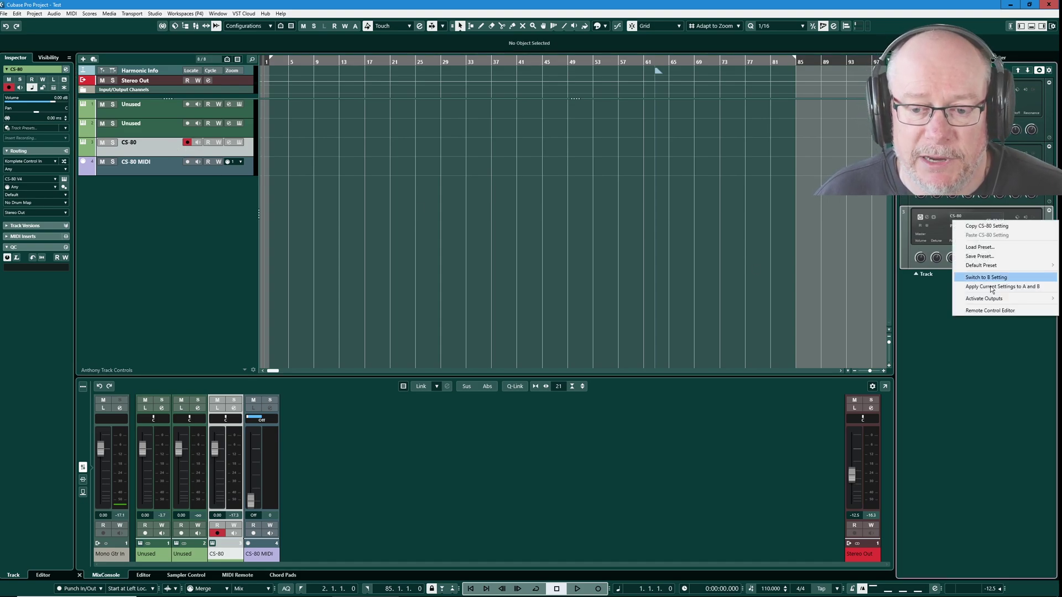
left_click(982, 310)
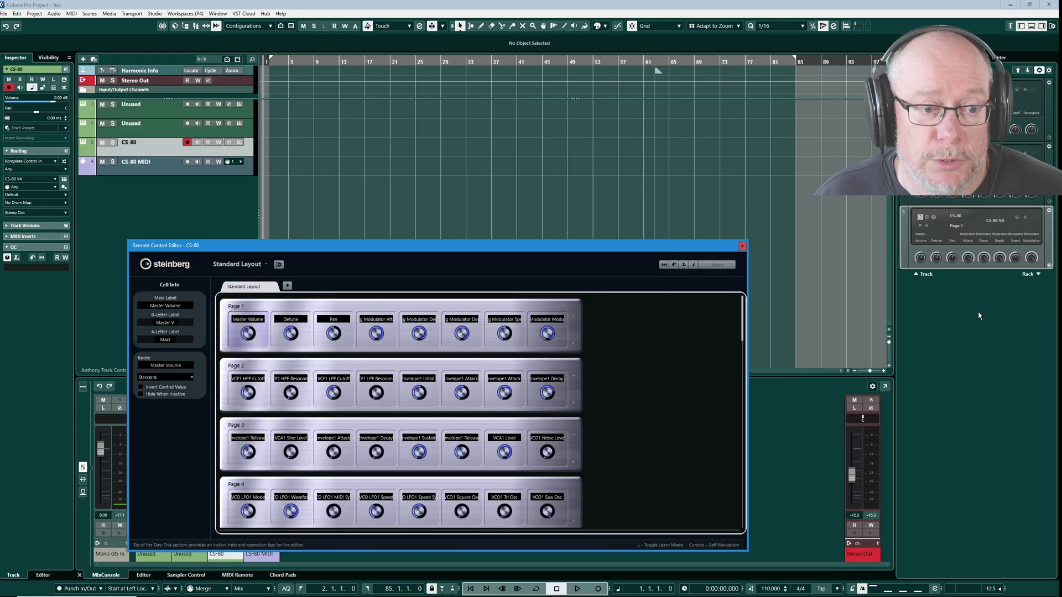
left_click_drag(649, 245, 738, 206)
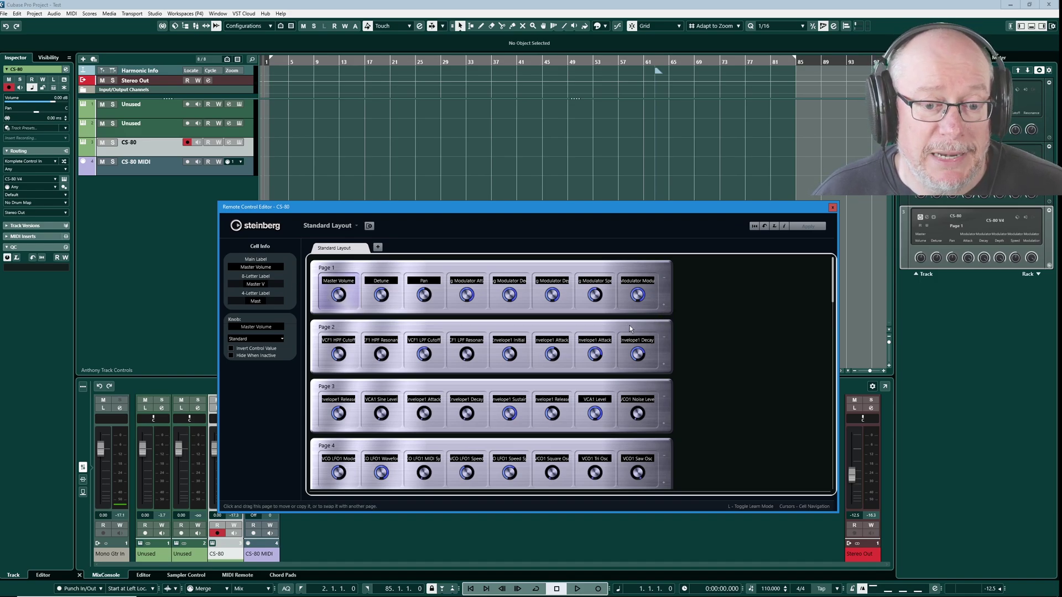
scroll(629, 325, "down", 5)
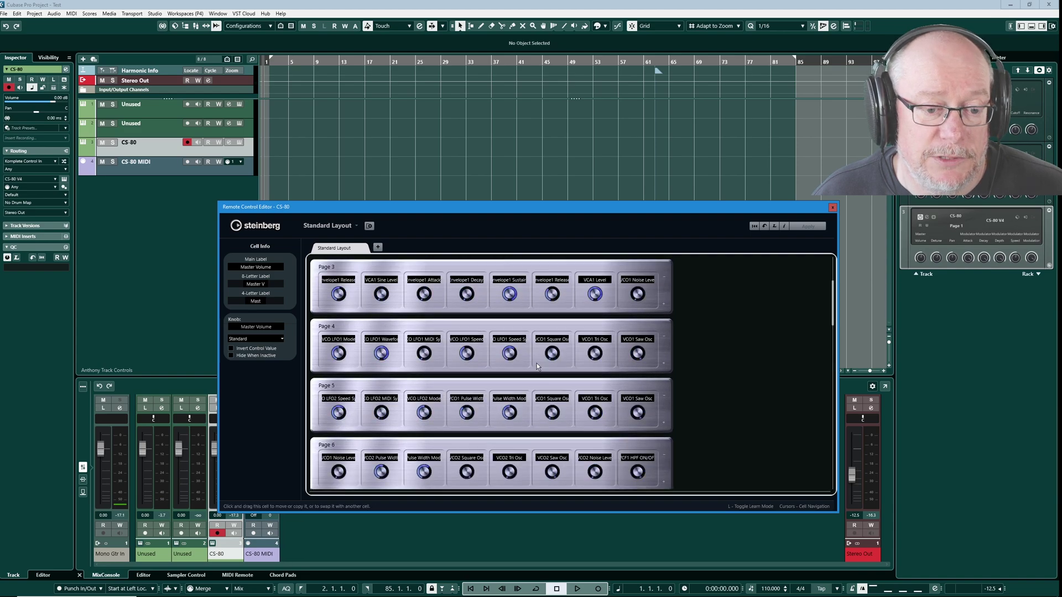
scroll(536, 362, "up", 5)
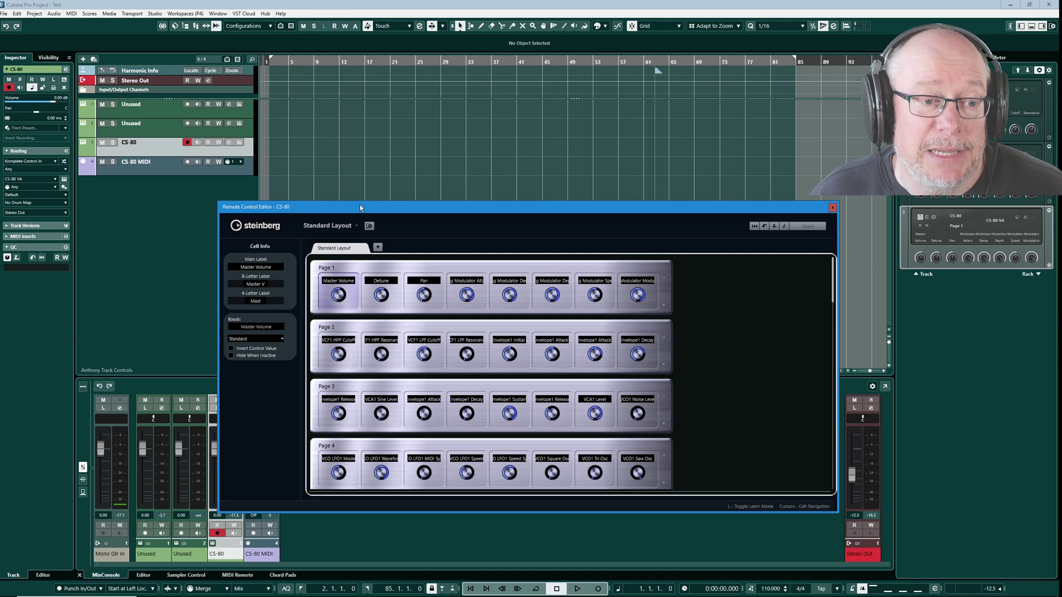
- Place the Remote Control Editor and the CS-80 instrument window so both are visible, and turn on Learn Mode
left_click_drag(358, 205, 557, 300)
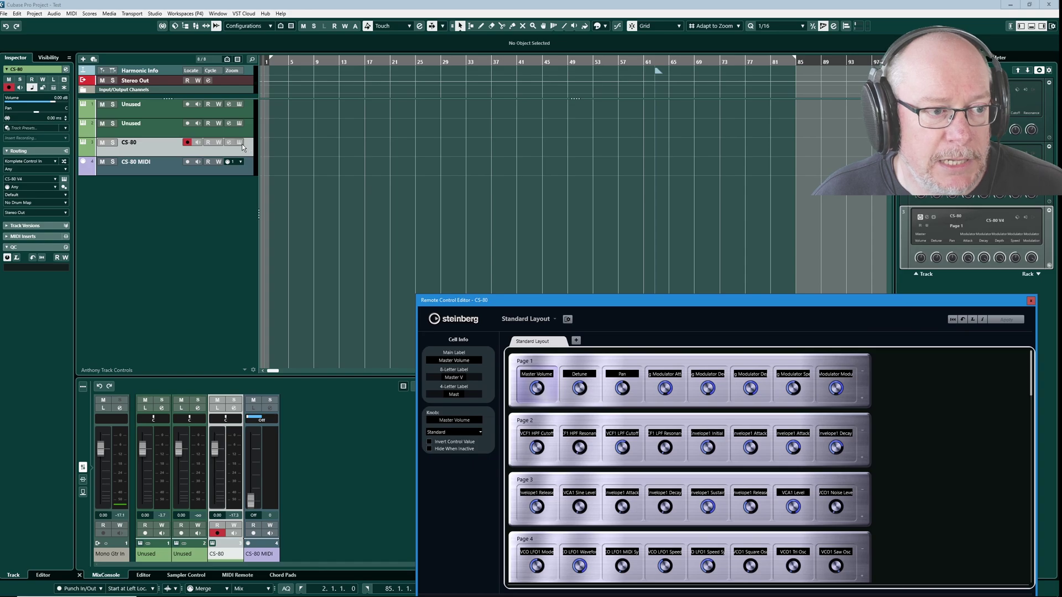
left_click(239, 142)
left_click_drag(630, 303, 589, 418)
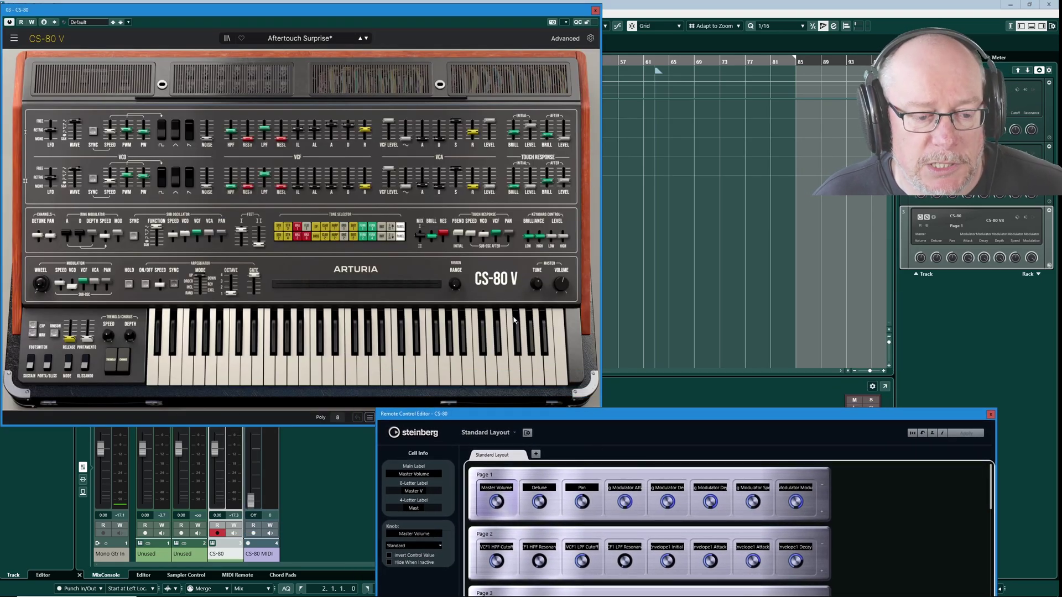
left_click(933, 434)
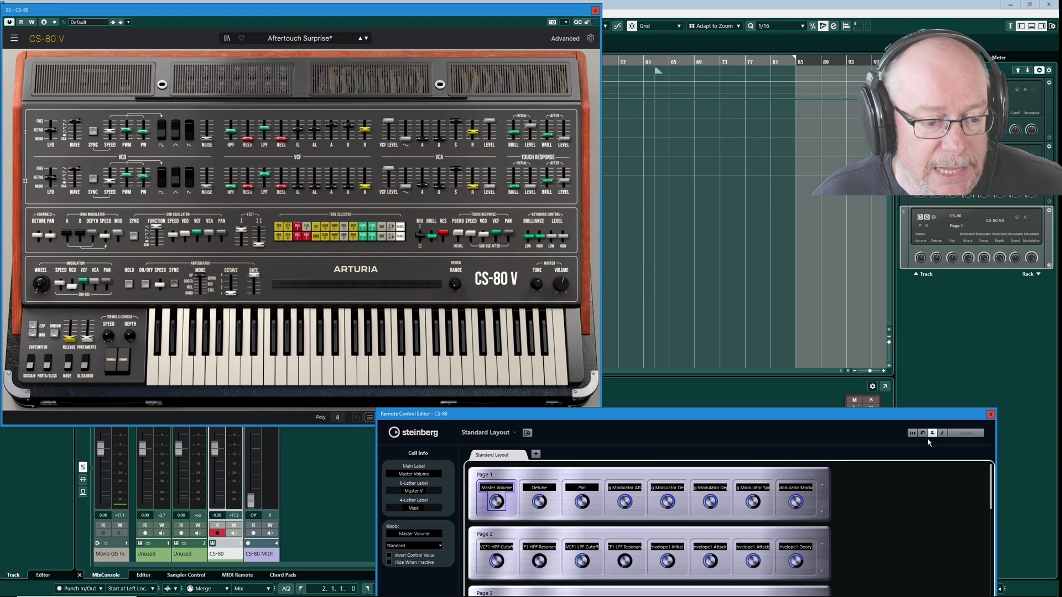
- Try learning Keyboard Level High onto page 1's second cell, reassign it to Detune, and select the Pan cell
left_click(541, 504)
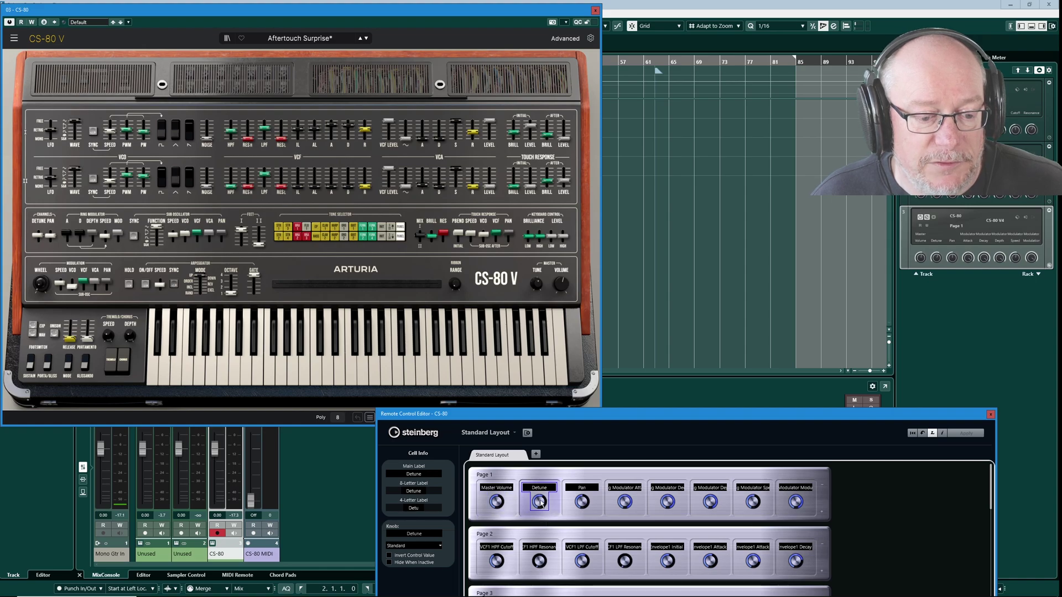
left_click(583, 503)
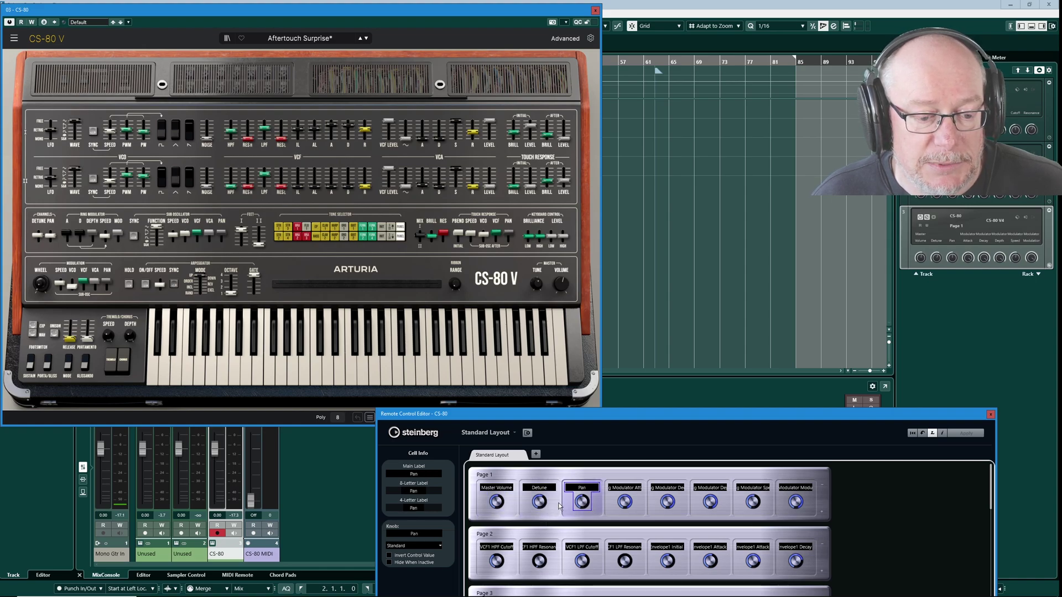
left_click(541, 507)
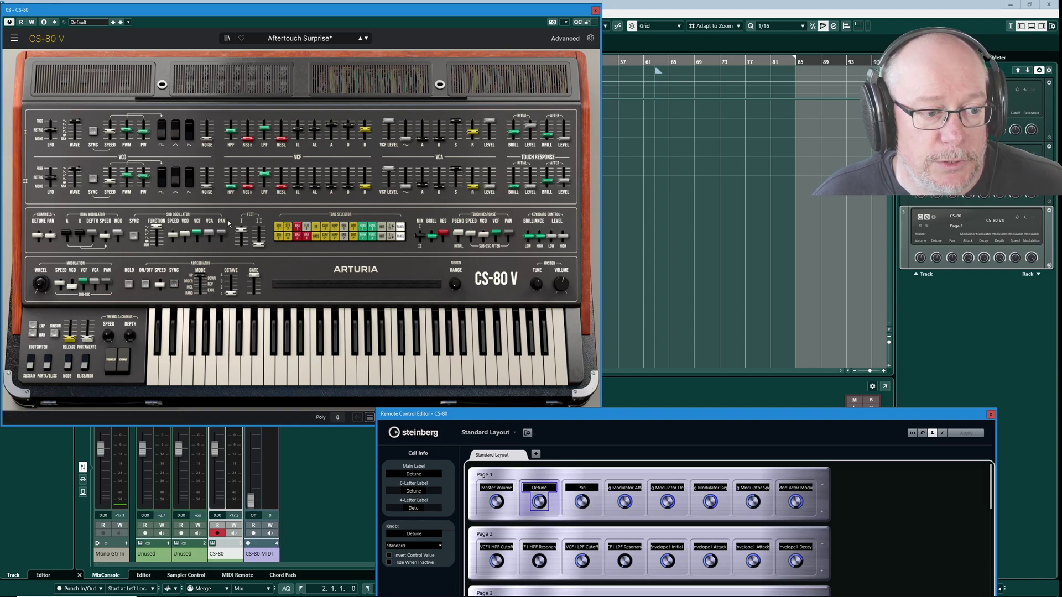
left_click(565, 240)
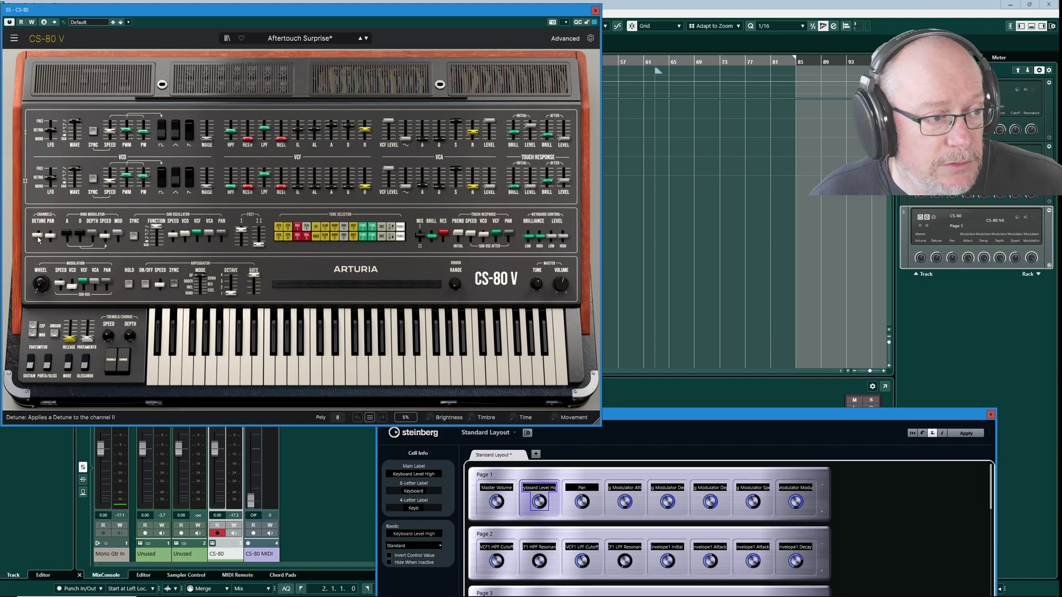
left_click(38, 239)
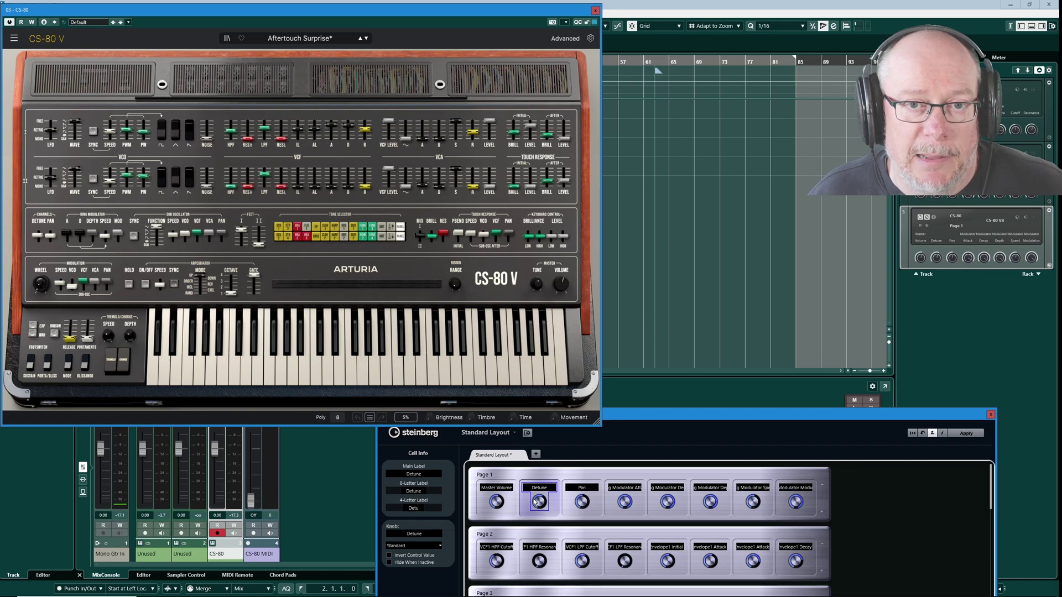
left_click(585, 505)
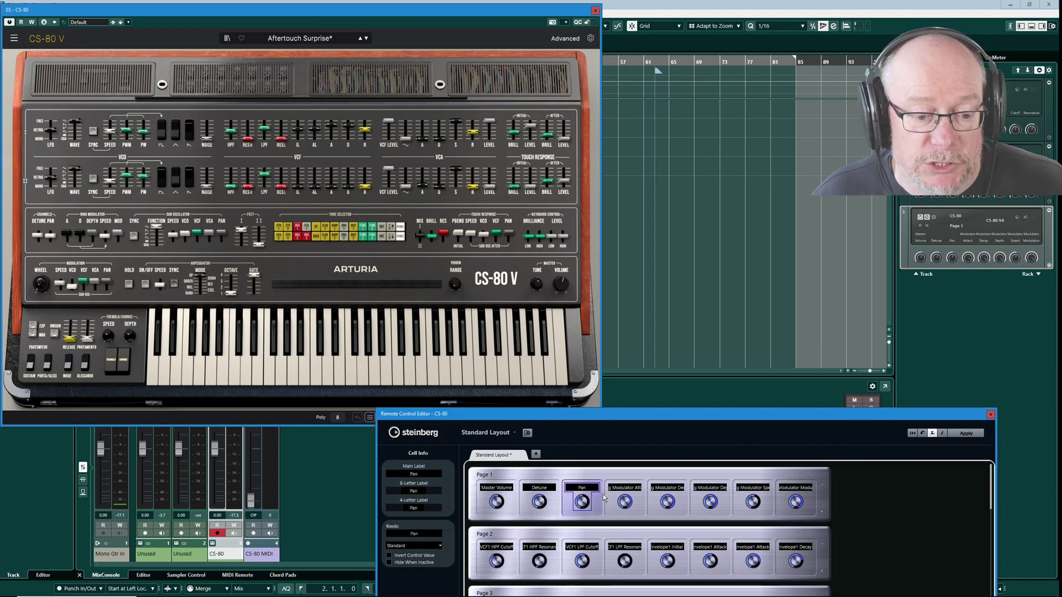
left_click(70, 237)
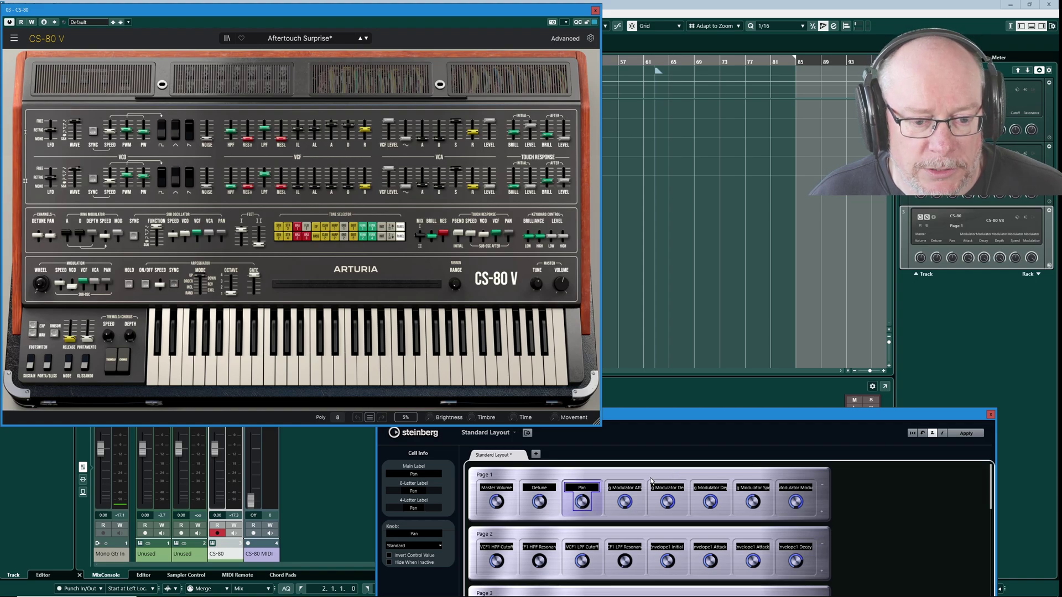
- Try enabling the left switch in the middle switch layout of the cell layout configuration, and disable it again
left_click_drag(651, 416, 663, 433)
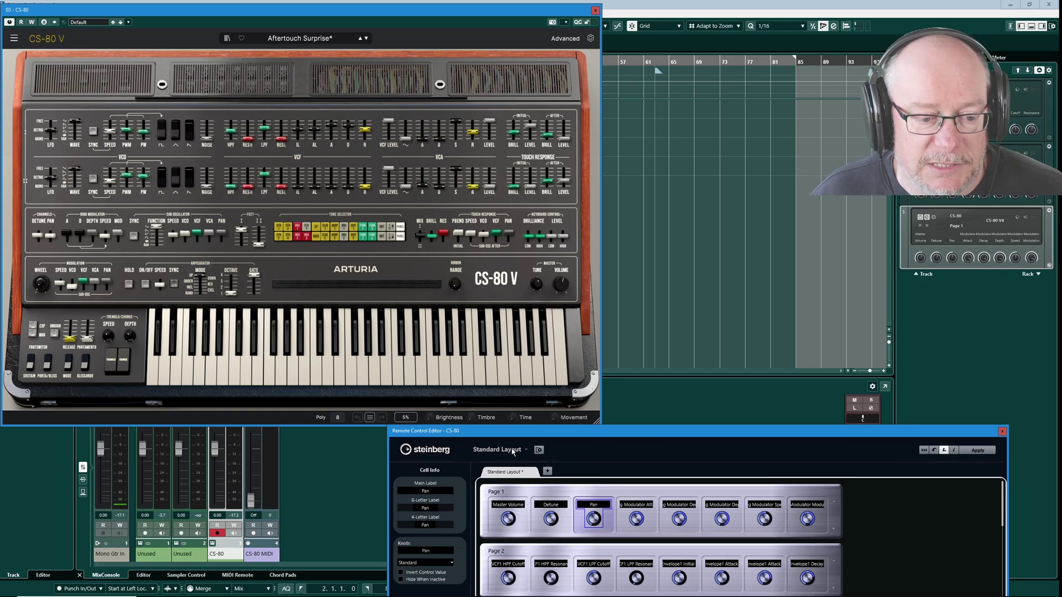
left_click(539, 450)
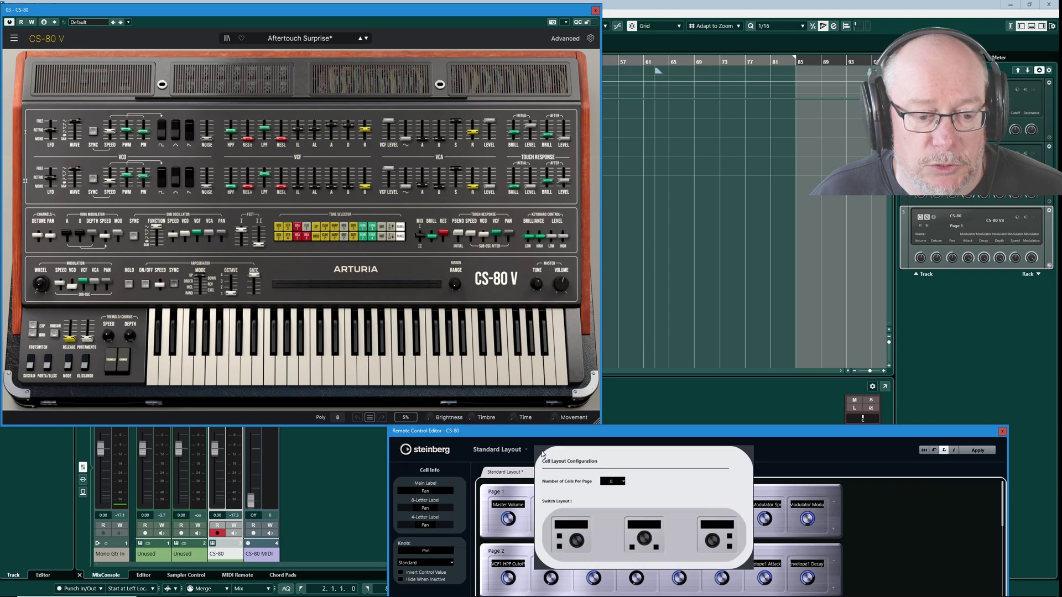
left_click(633, 548)
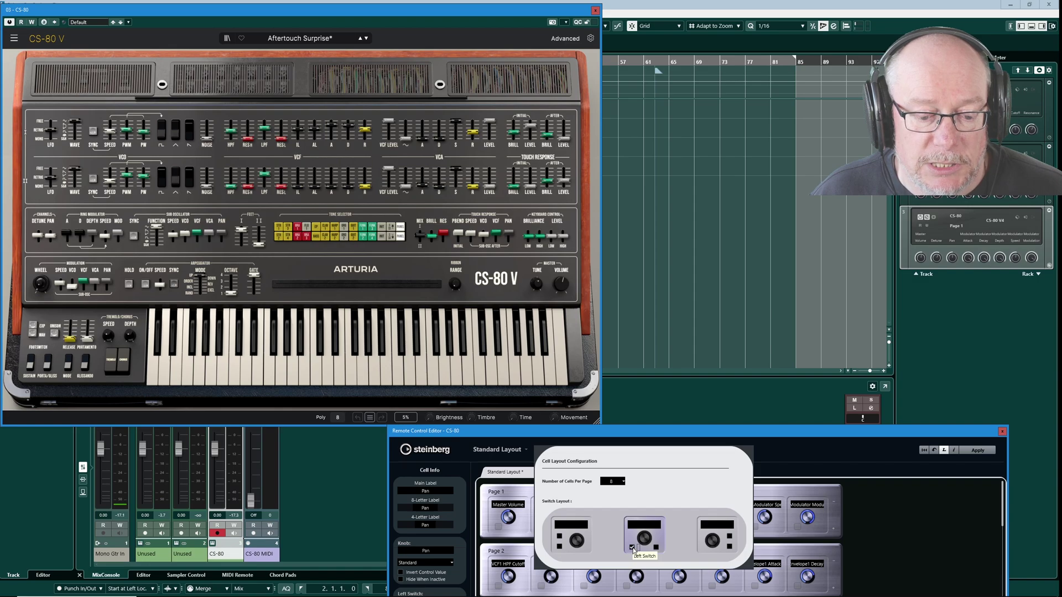
left_click(633, 548)
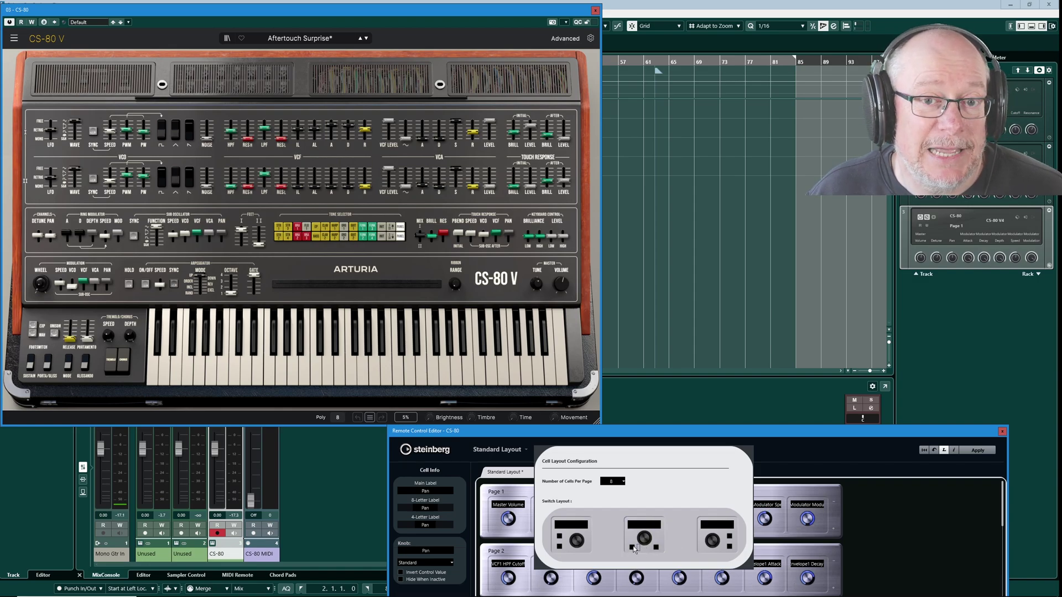
left_click(779, 458)
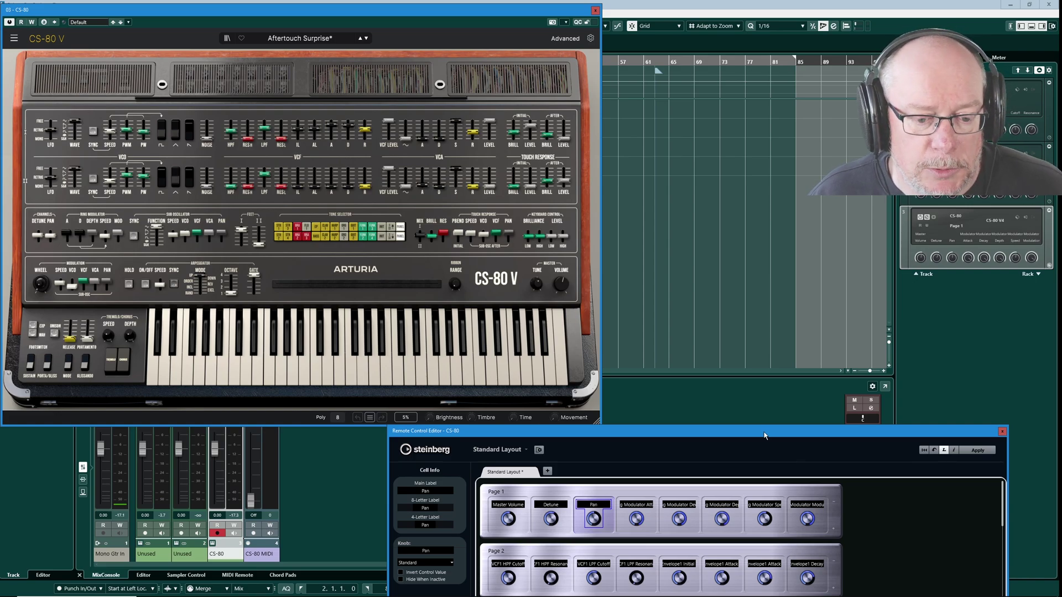
- Turn off Learn Mode, apply the current Standard Layout, and close the Remote Control Editor and the CS-80 instrument window
left_click_drag(764, 436, 729, 292)
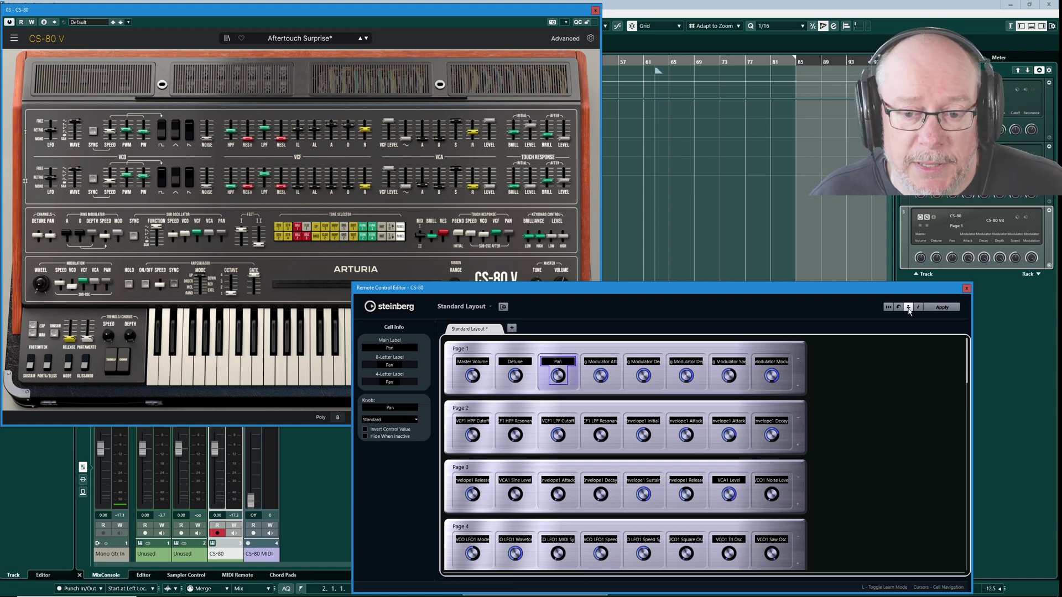
left_click(908, 308)
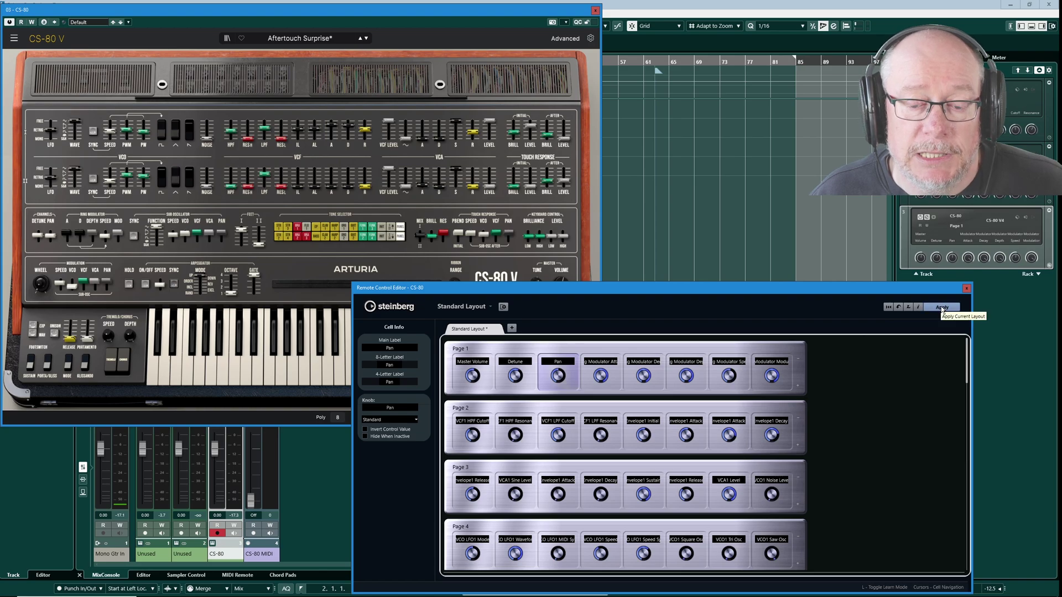
left_click(943, 308)
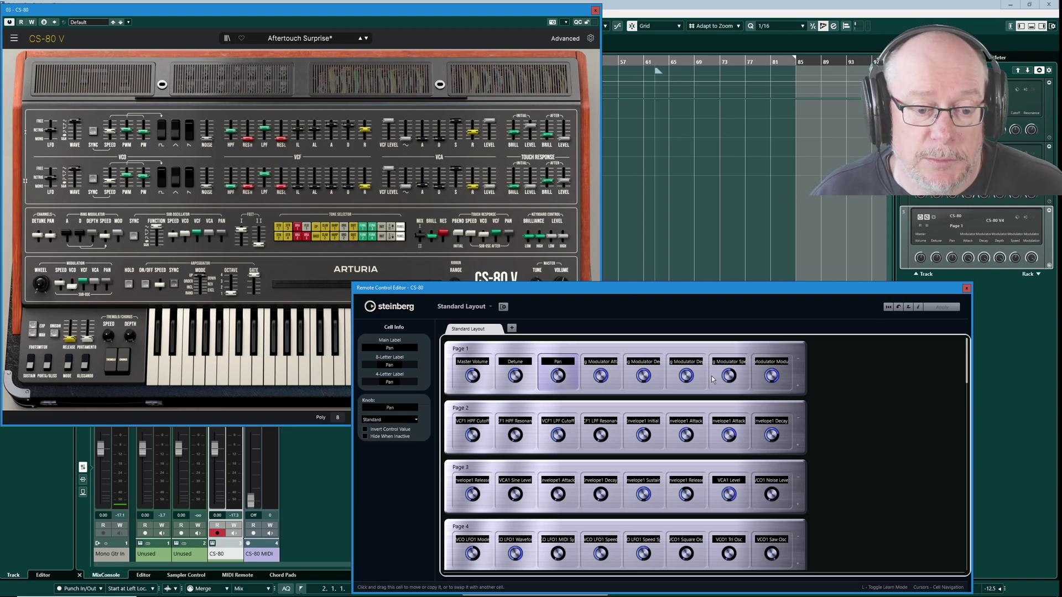
left_click(967, 289)
left_click_drag(443, 13, 658, 91)
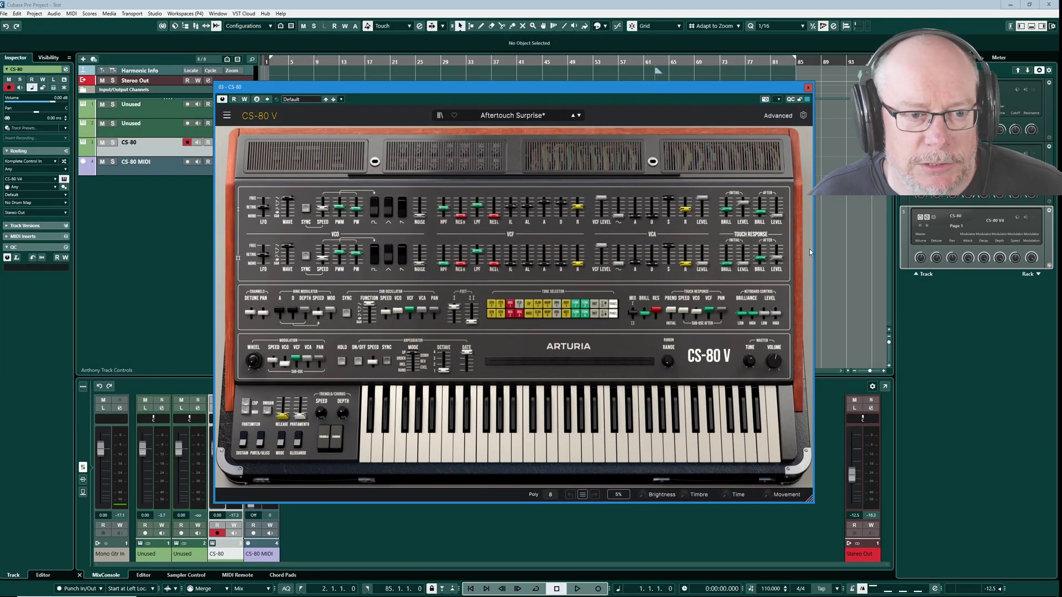
key("ctrl+w")
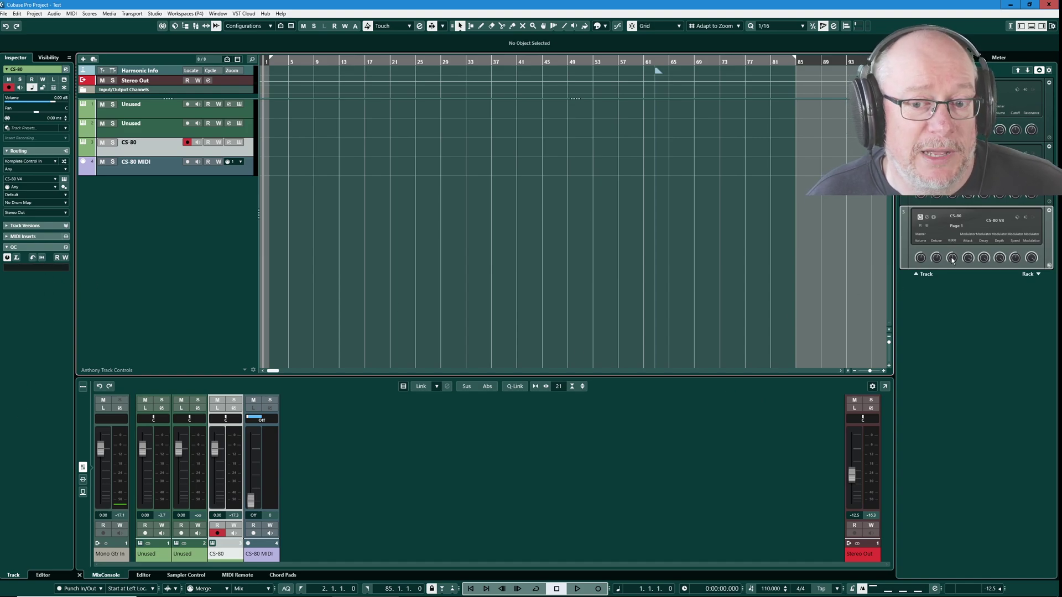
- Load the instrument's default remote control assignments into the CS-80 track's quick controls
mouse_move(953, 260)
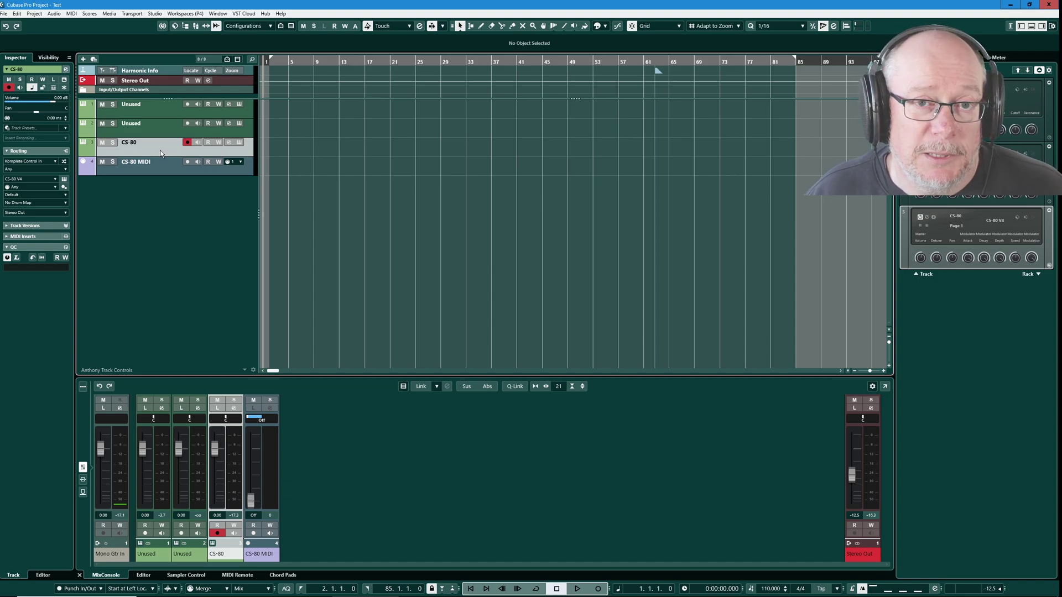
left_click(31, 258)
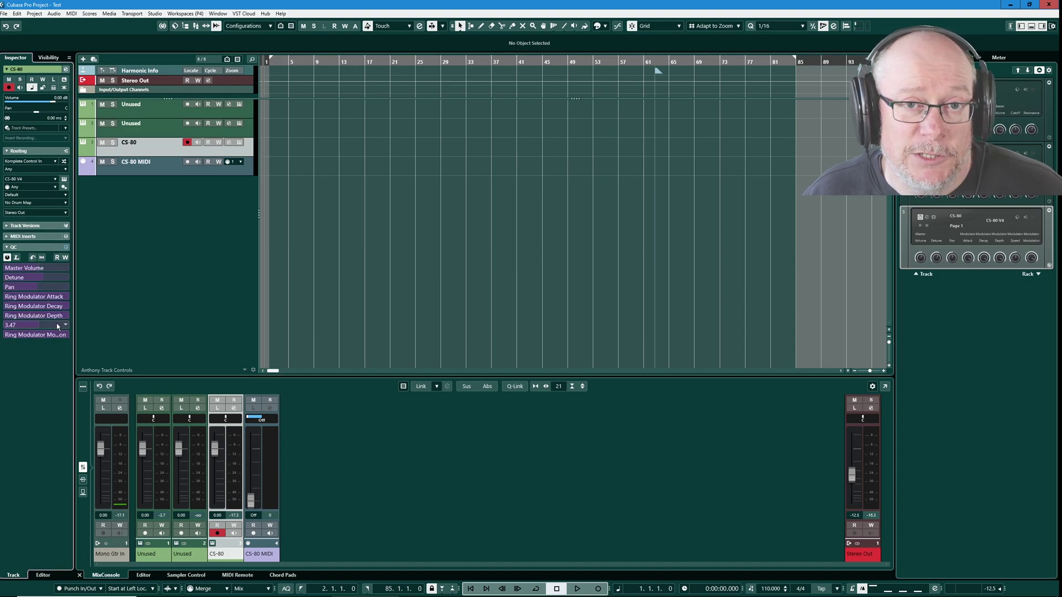
- Reopen the CS-80 Remote Control Editor to compare its page 1 with the track's quick controls, and close it
right_click(979, 223)
left_click(986, 314)
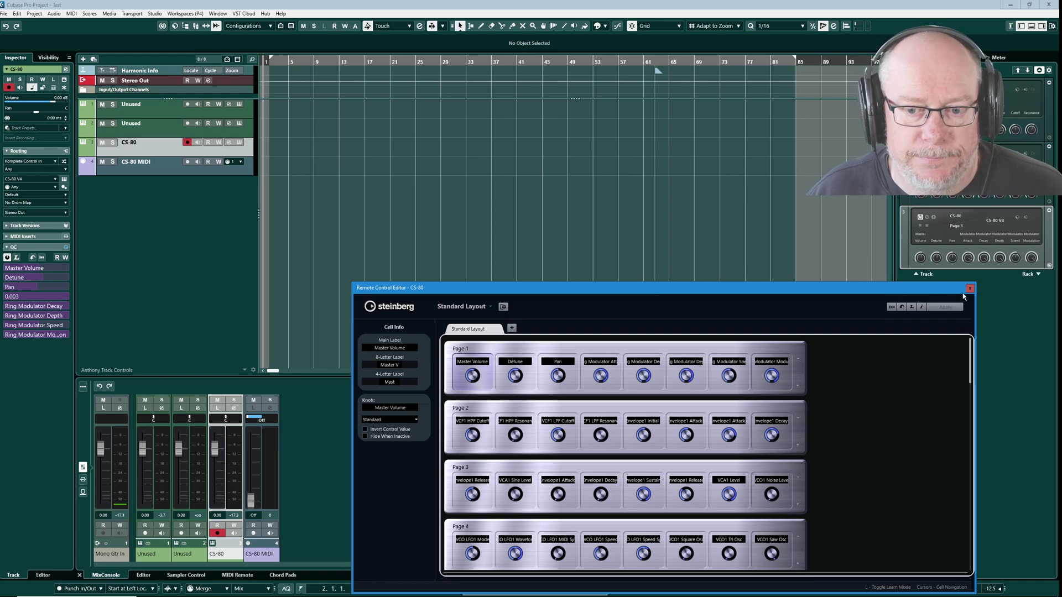
key("Escape")
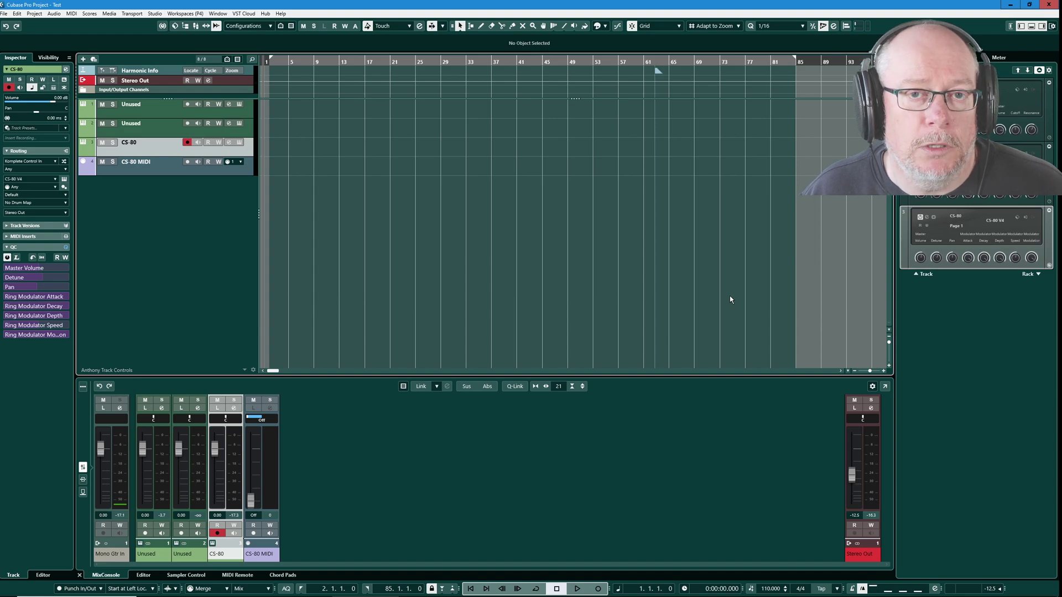
right_click(959, 228)
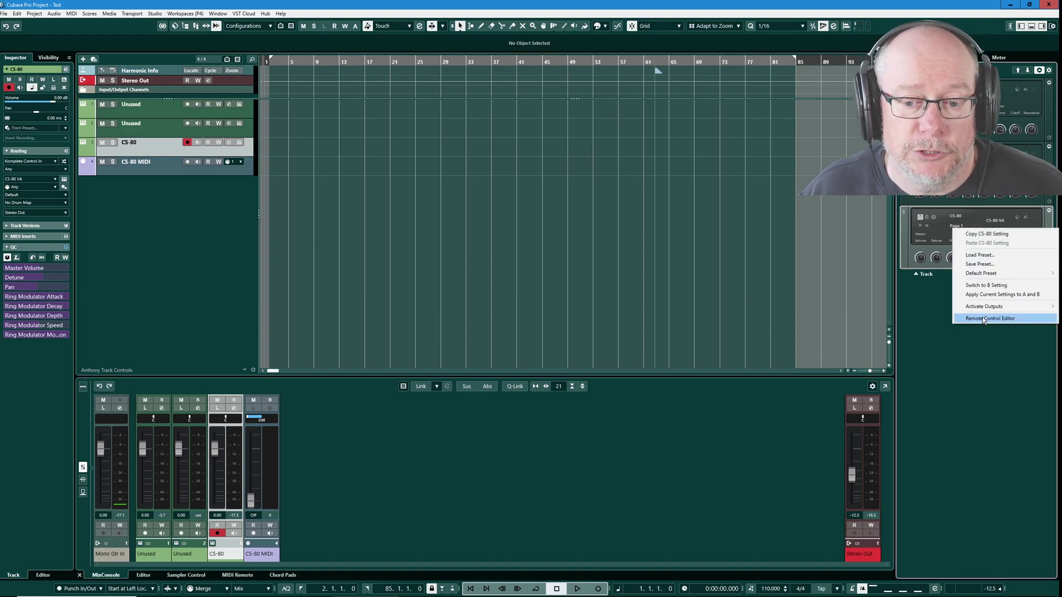
left_click(981, 318)
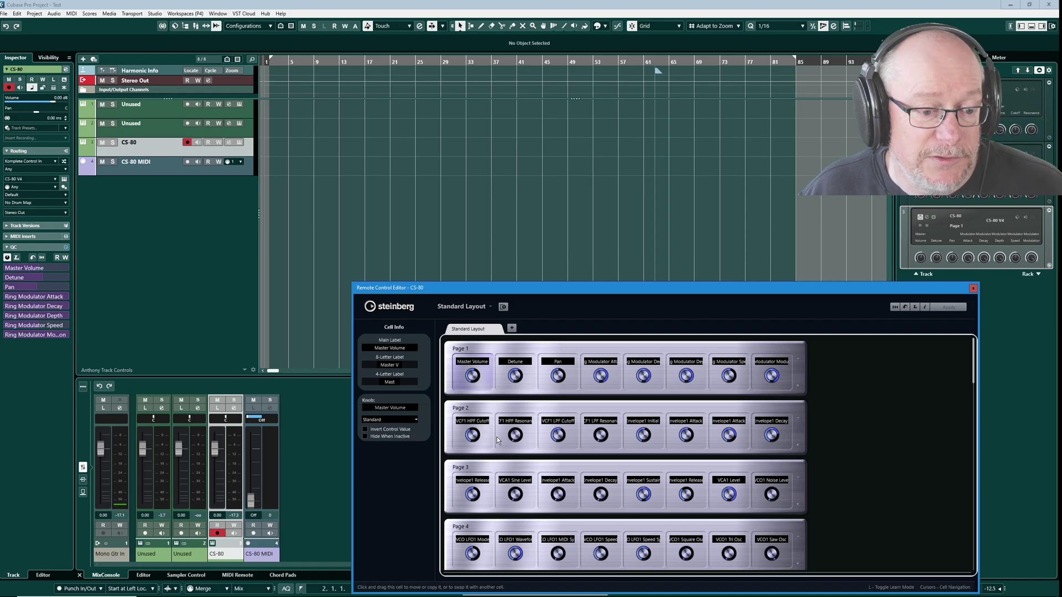
left_click(973, 288)
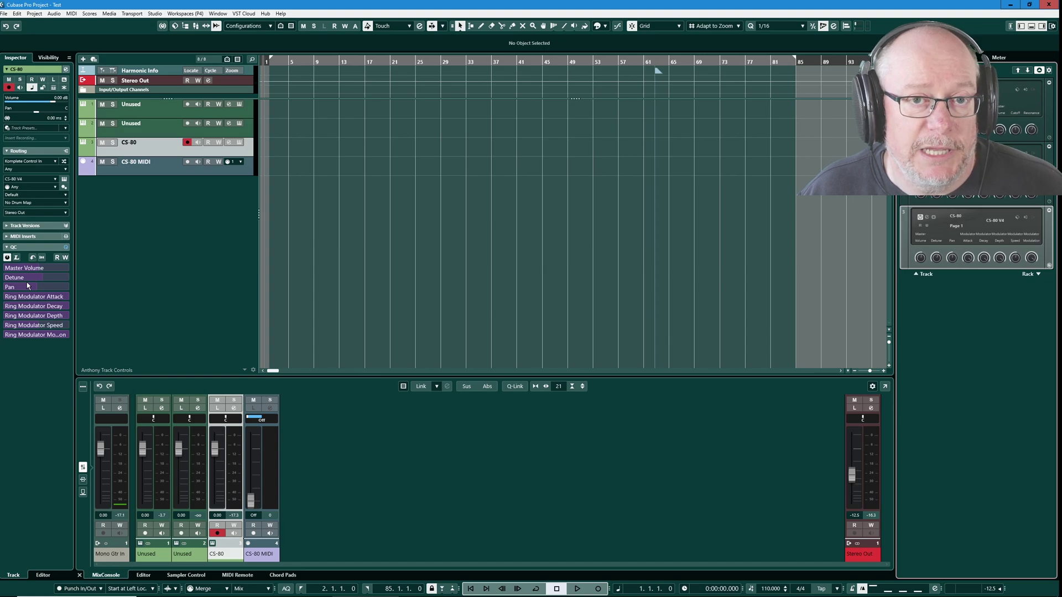
- Set the CS-80 MIDI track to Channel 2 and load the plug-in's default assignments into its quick controls
left_click(143, 169)
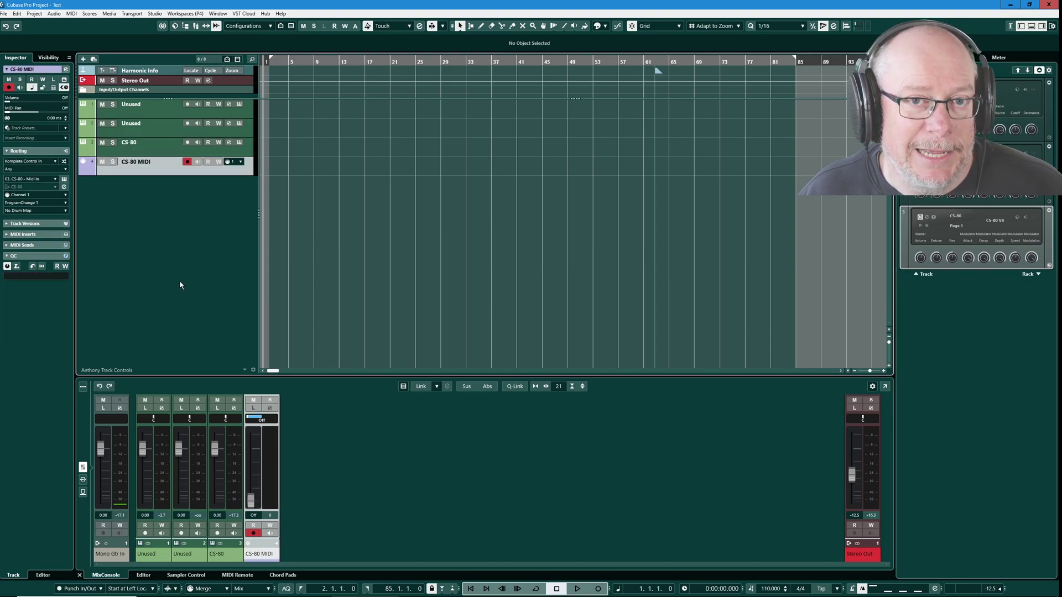
left_click(231, 164)
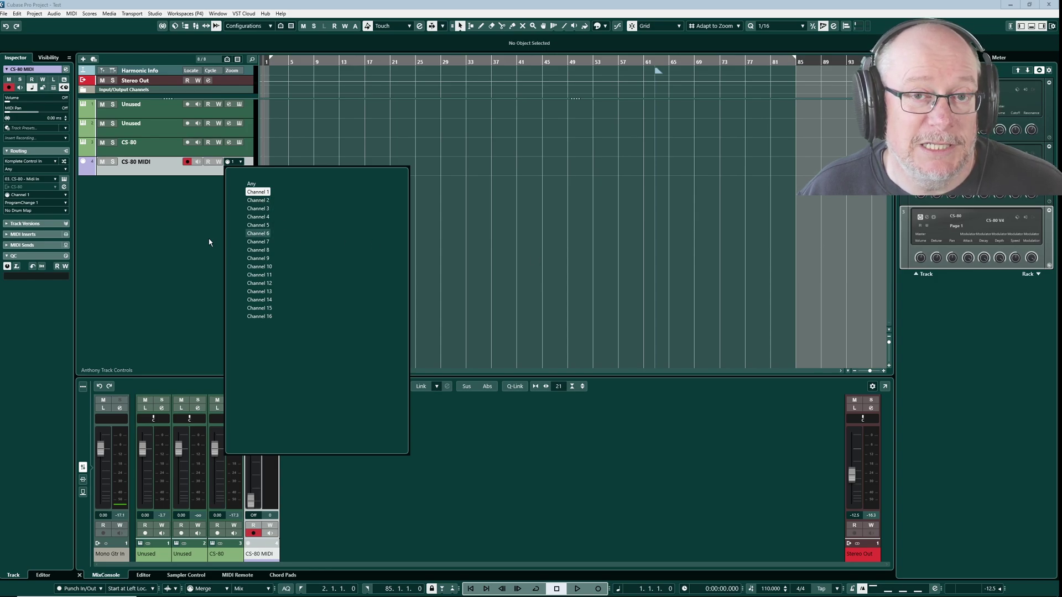
left_click(257, 201)
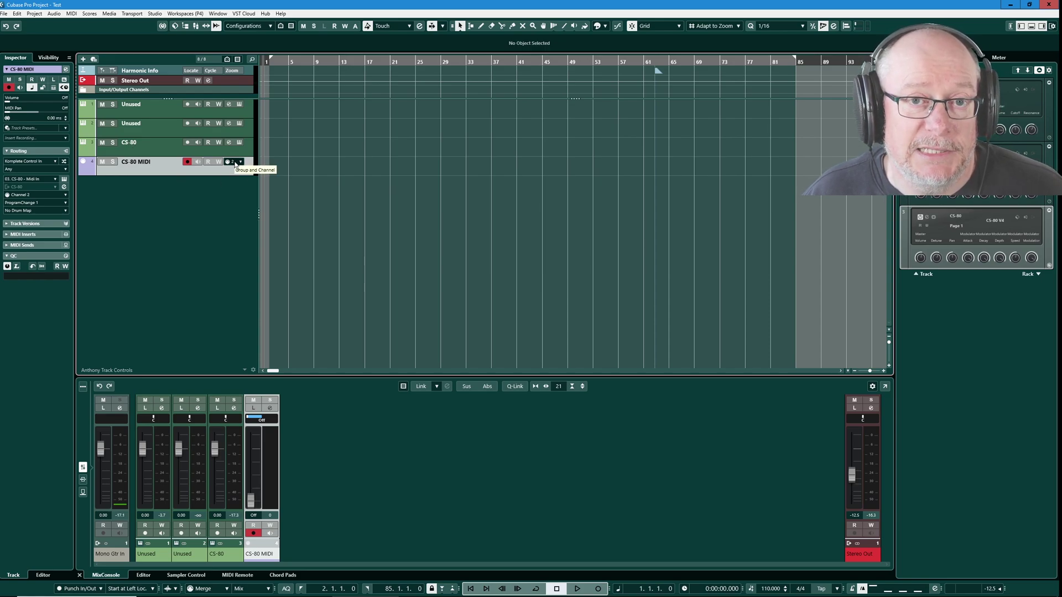
left_click(32, 268)
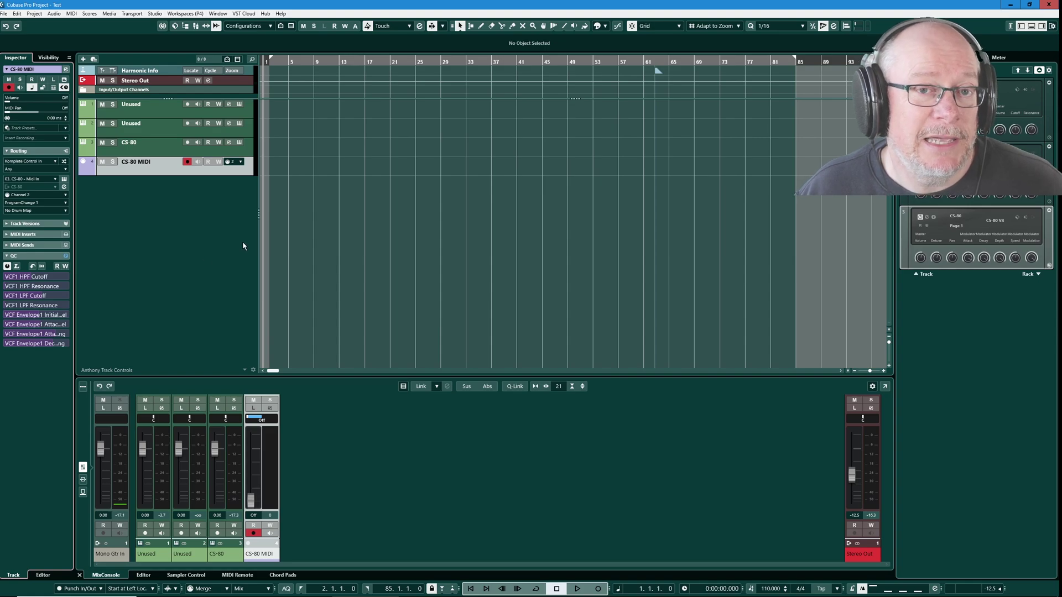
- Open the CS-80 instrument window, move it clear of the track list, and adjust the CS-80 MIDI track's VCF1 HPF Cutoff quick control
double_click(178, 160)
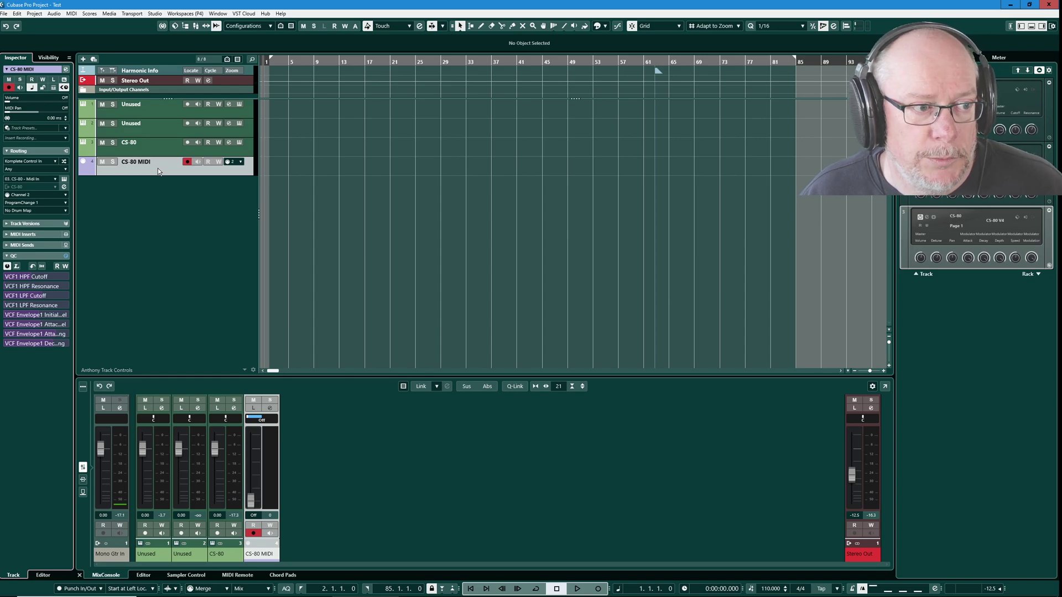
left_click(239, 142)
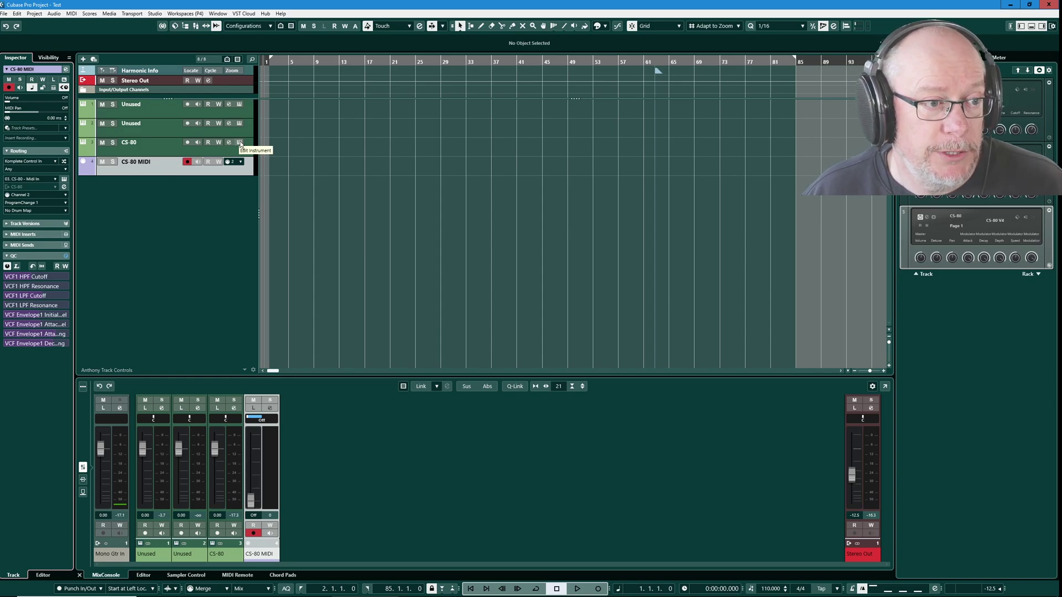
left_click_drag(350, 87, 371, 222)
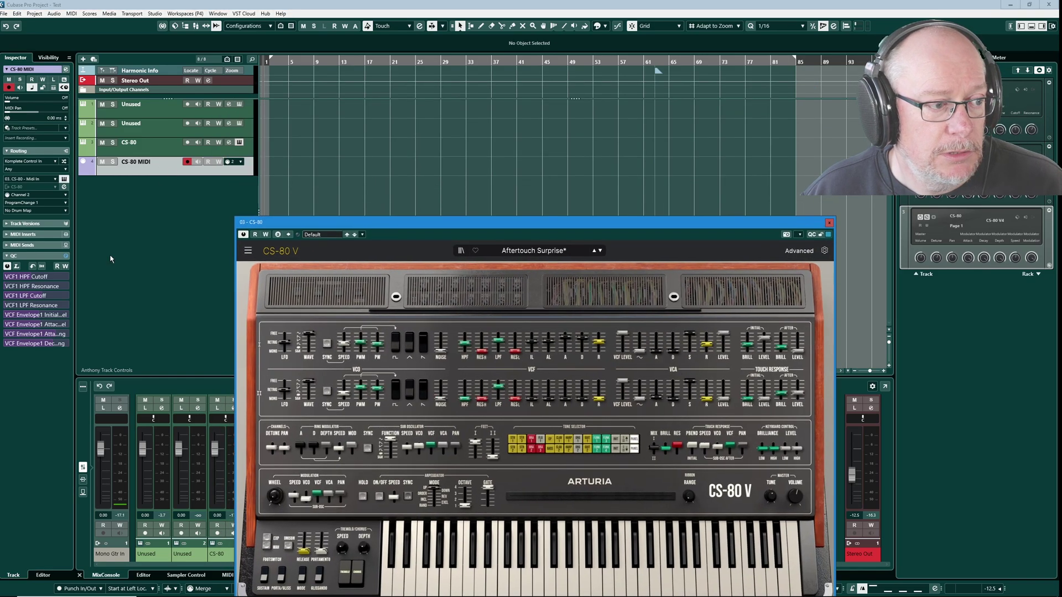
left_click_drag(25, 276, 30, 277)
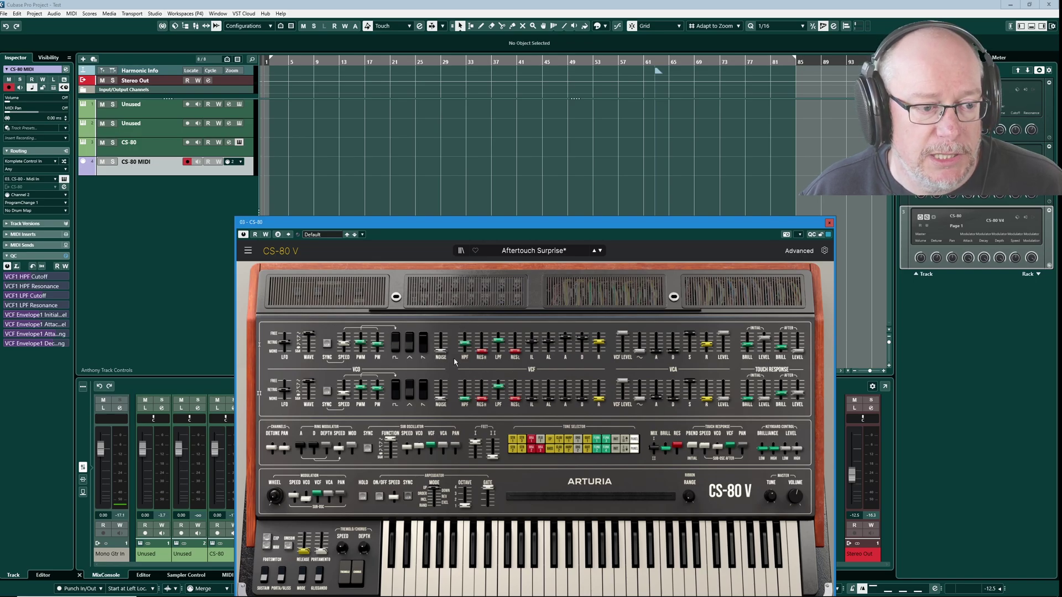
- Switch between the CS-80 and CS-80 MIDI tracks to compare the parameters their quick controls operate
left_click(149, 172)
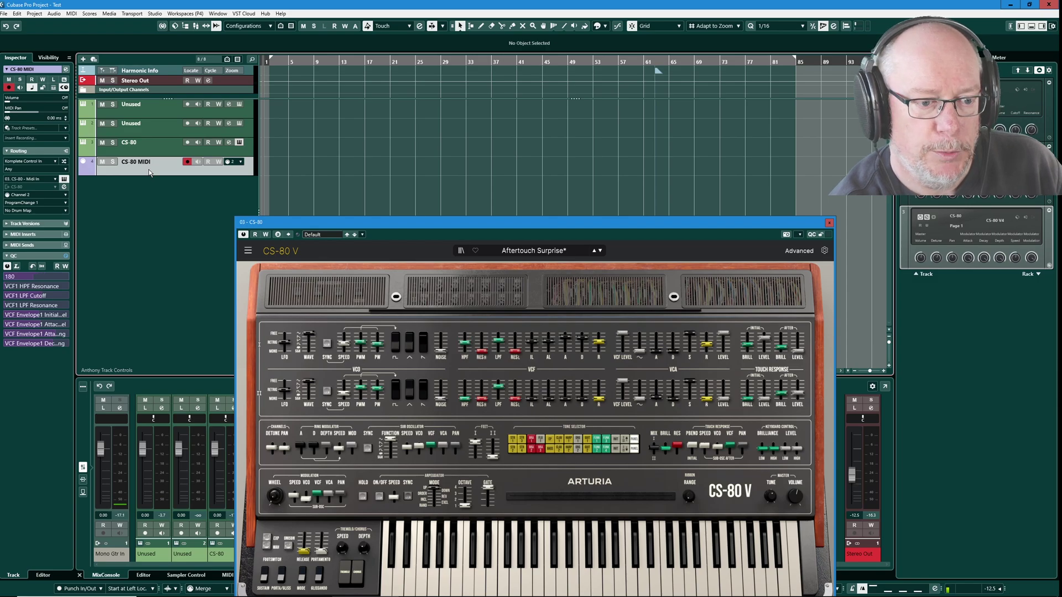
left_click(149, 144)
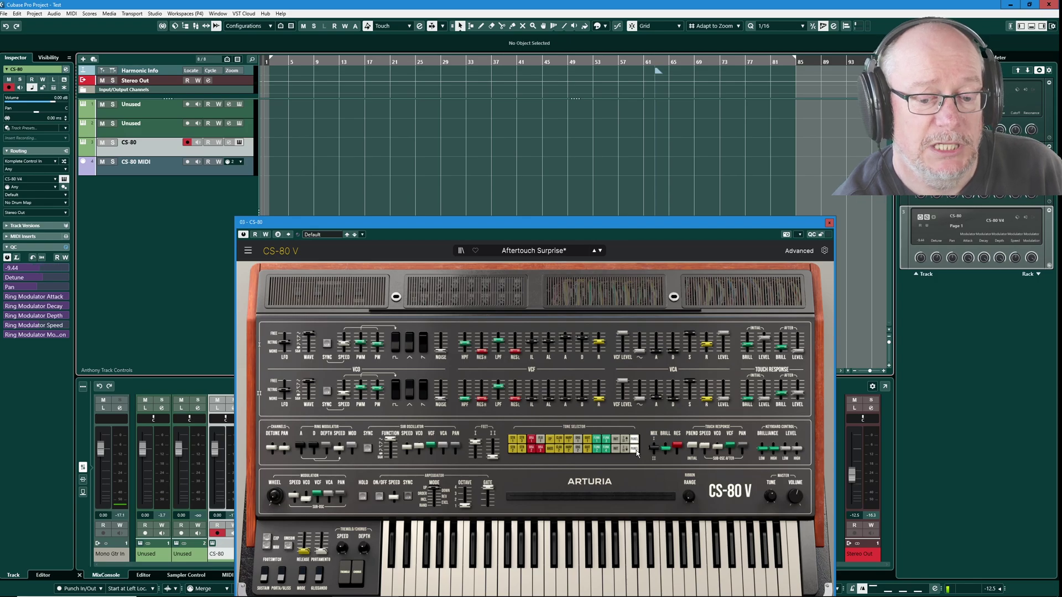
key("Down")
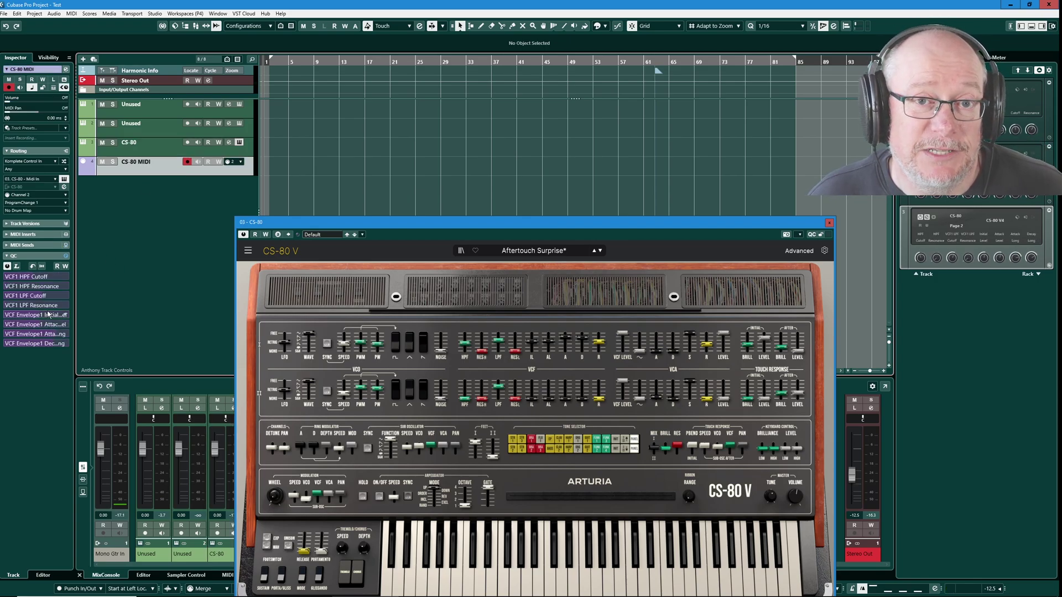
mouse_move(48, 314)
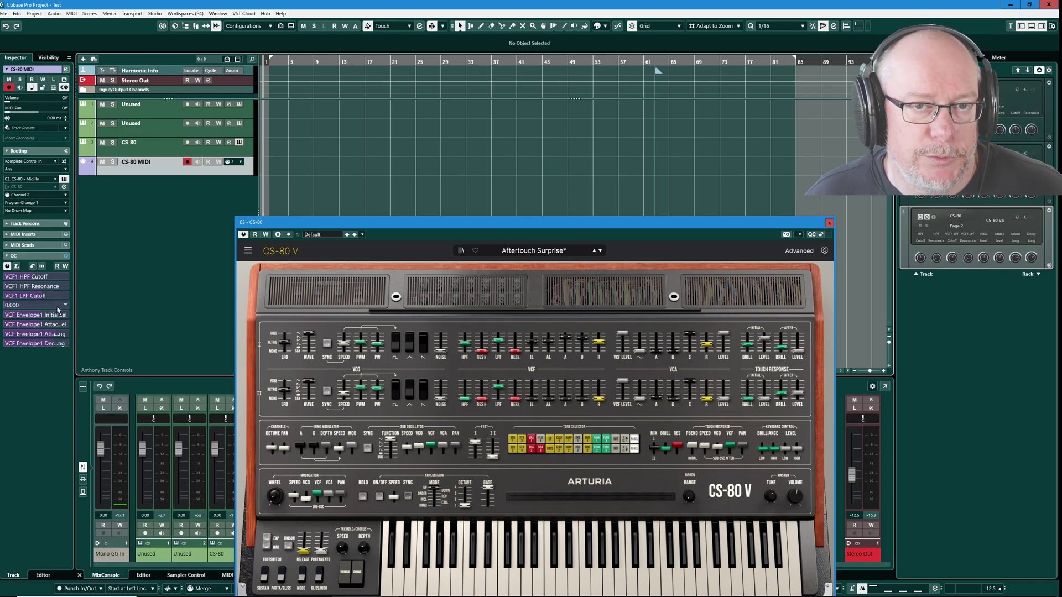
- Add a MIDI track routed to the CS-80 on Channel 3 and load the plug-in's default quick control assignments
left_click(83, 59)
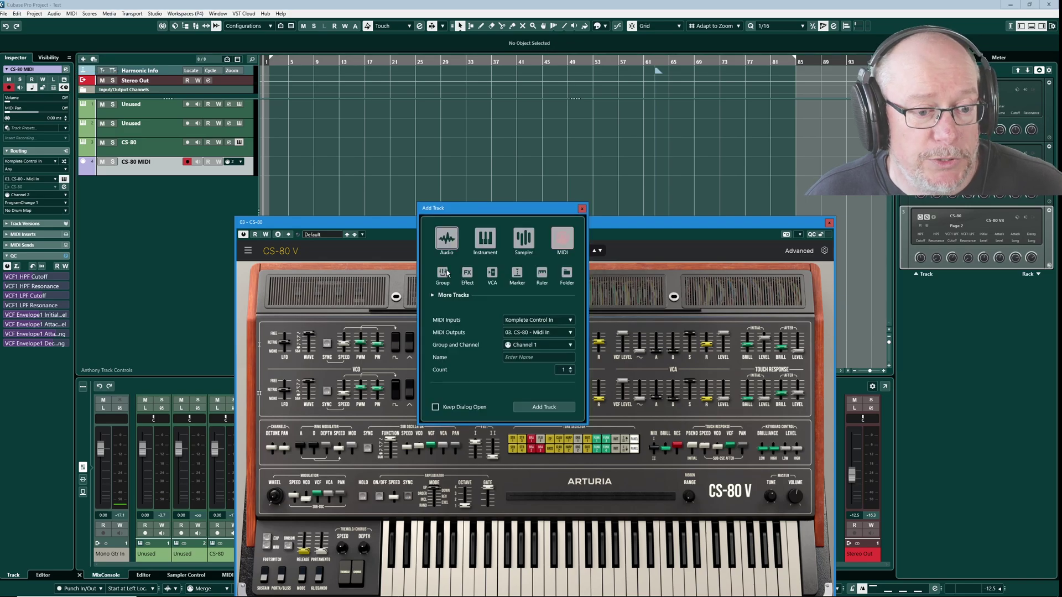
left_click(539, 345)
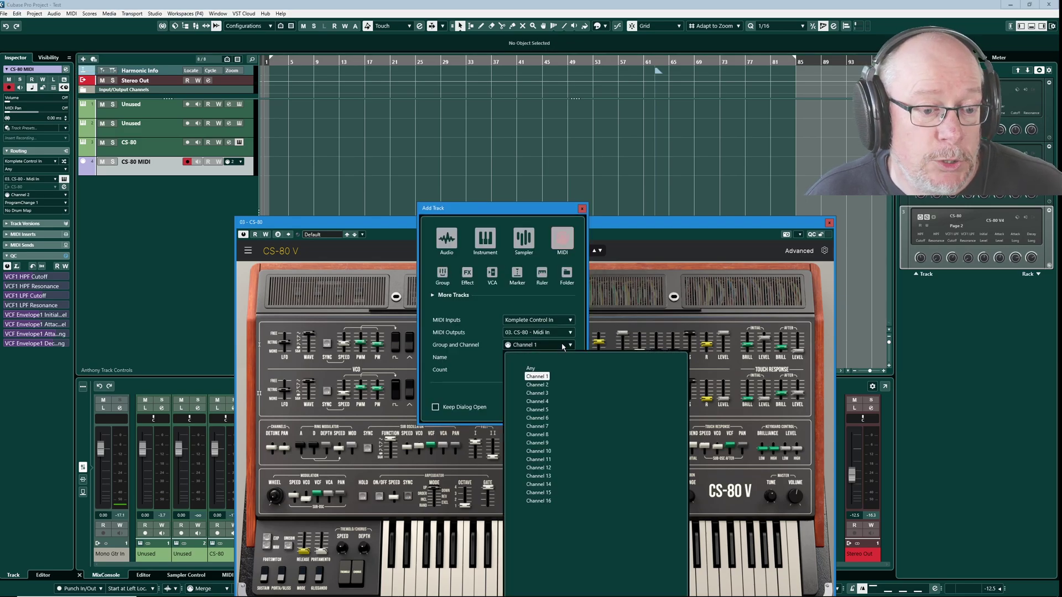
left_click(539, 393)
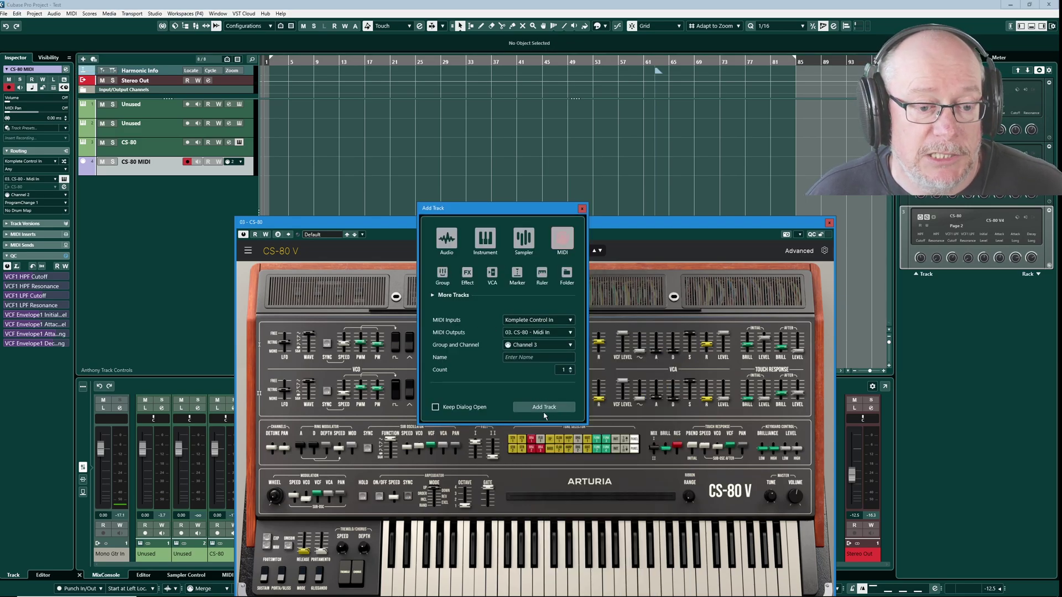
left_click(544, 407)
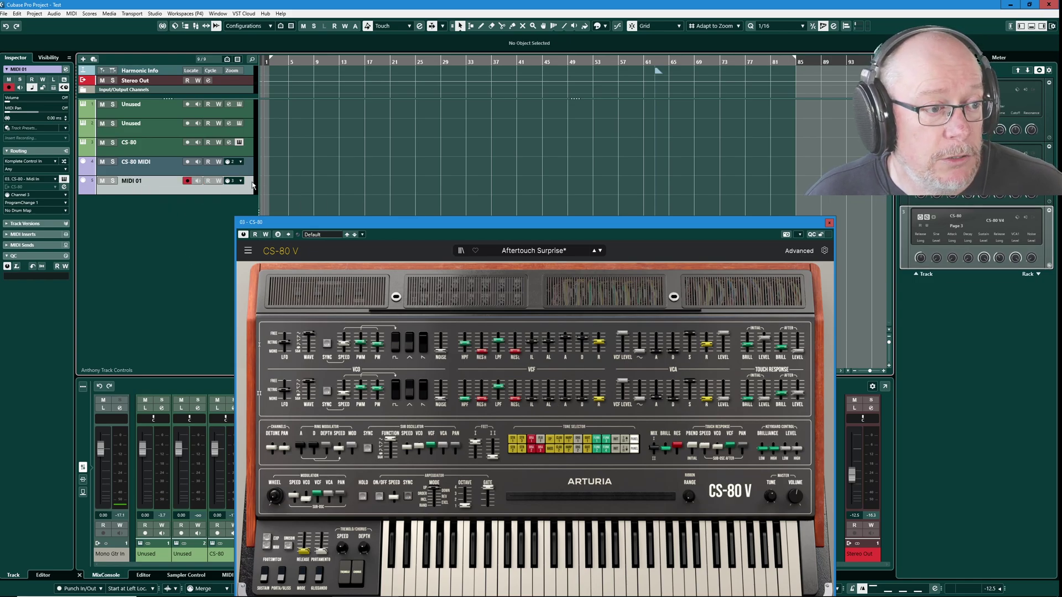
left_click(32, 267)
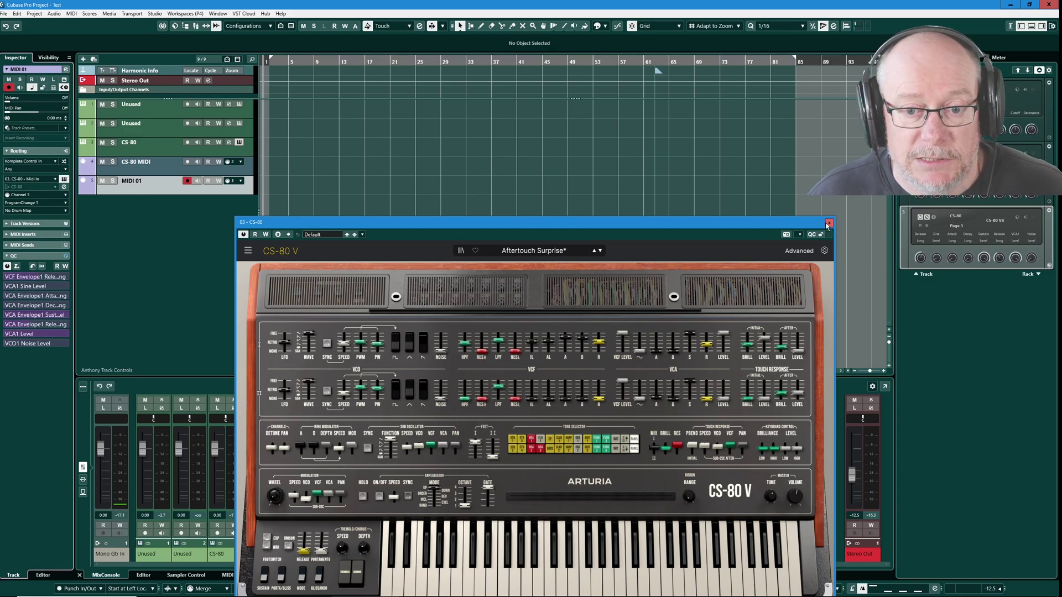
- Check the new MIDI track's quick controls against page 3 of the CS-80 Remote Control Editor, and close the editor
left_click(946, 245)
right_click(958, 224)
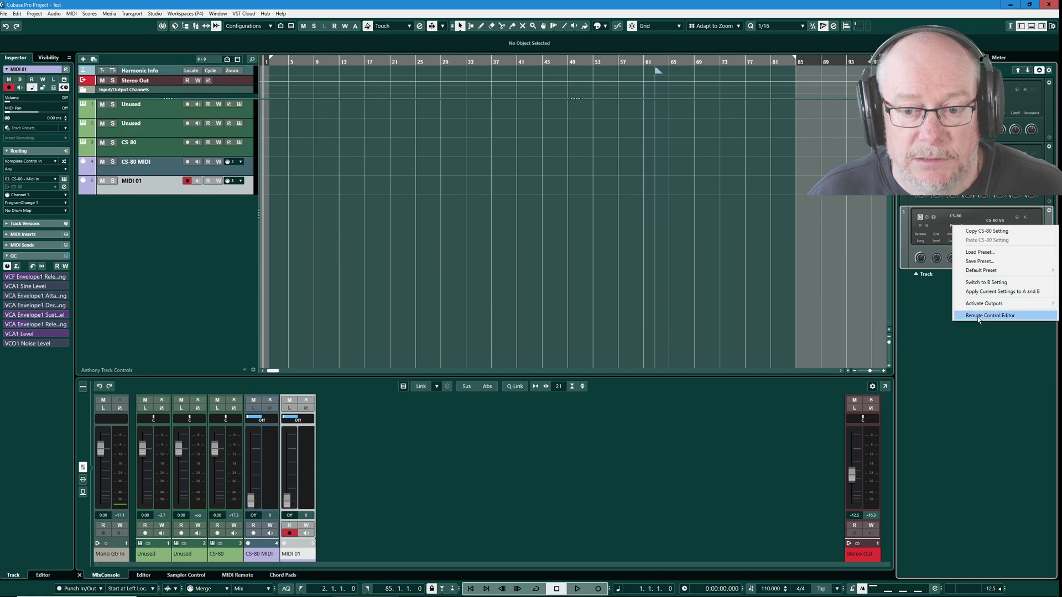
left_click(976, 316)
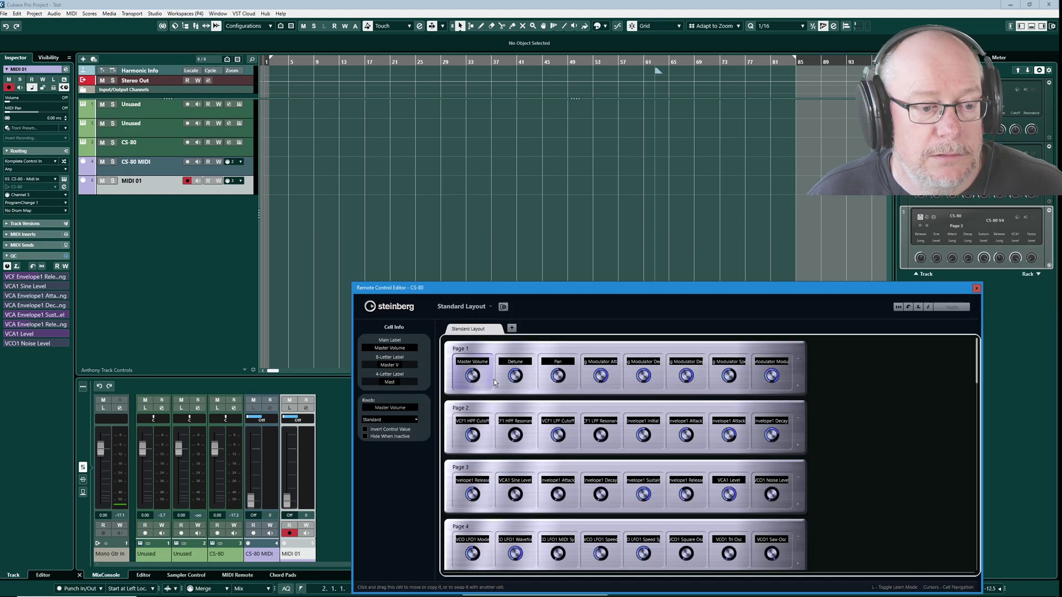
left_click(976, 289)
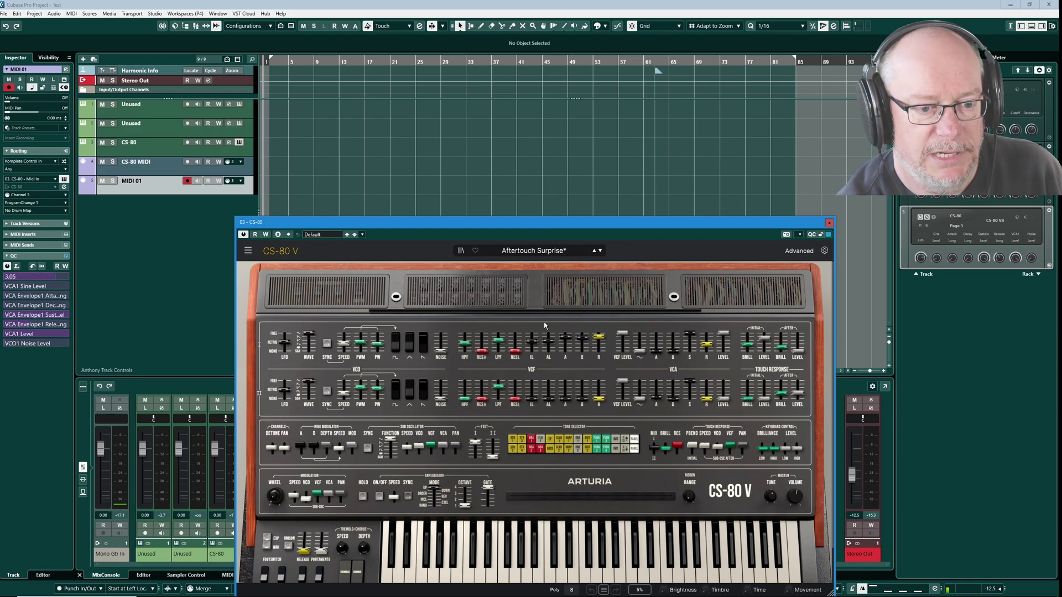
- Enable automation writing on the CS-80 track and record moves of the first quick control from the CS-80, CS-80 MIDI and MIDI 01 tracks during playback
left_click(239, 149)
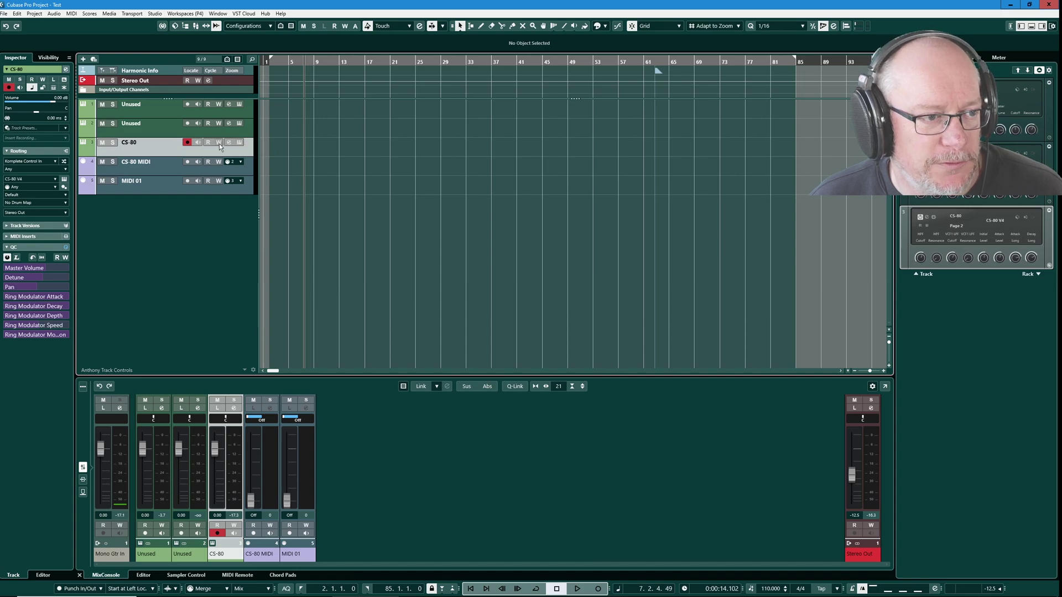
left_click(219, 143)
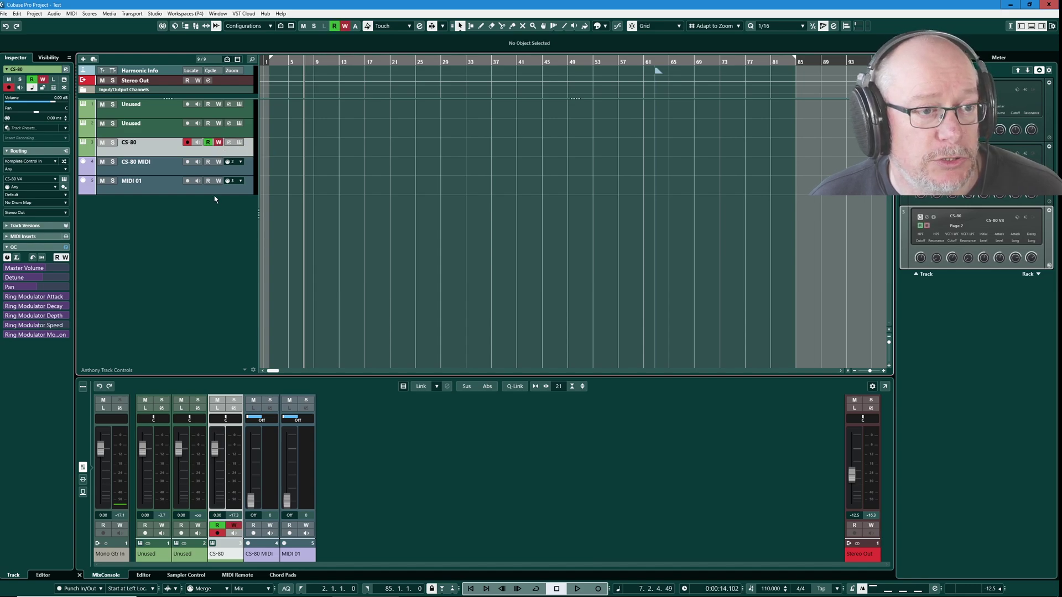
key("space")
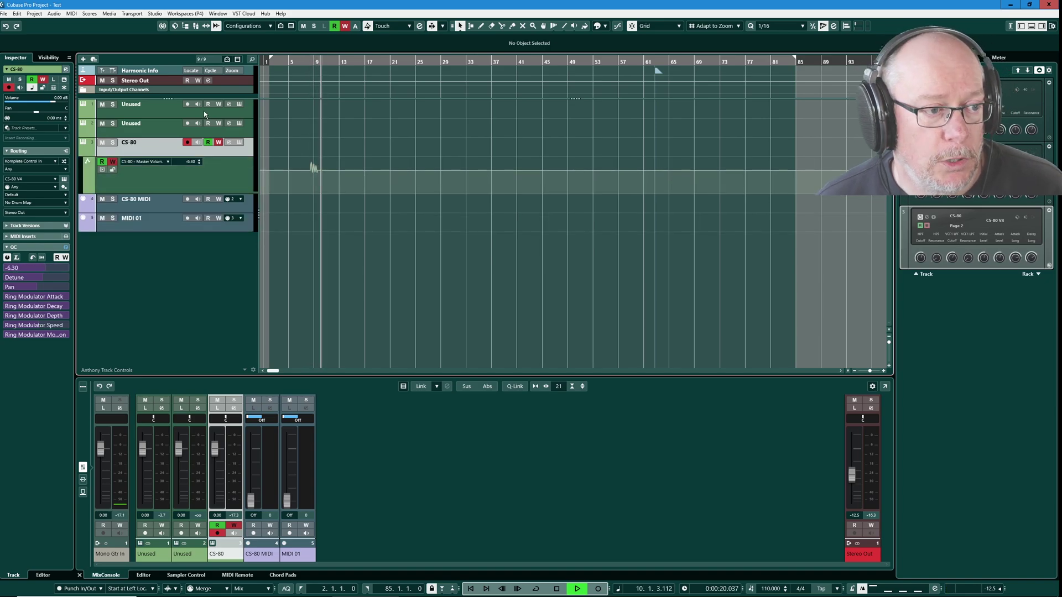
left_click(168, 207)
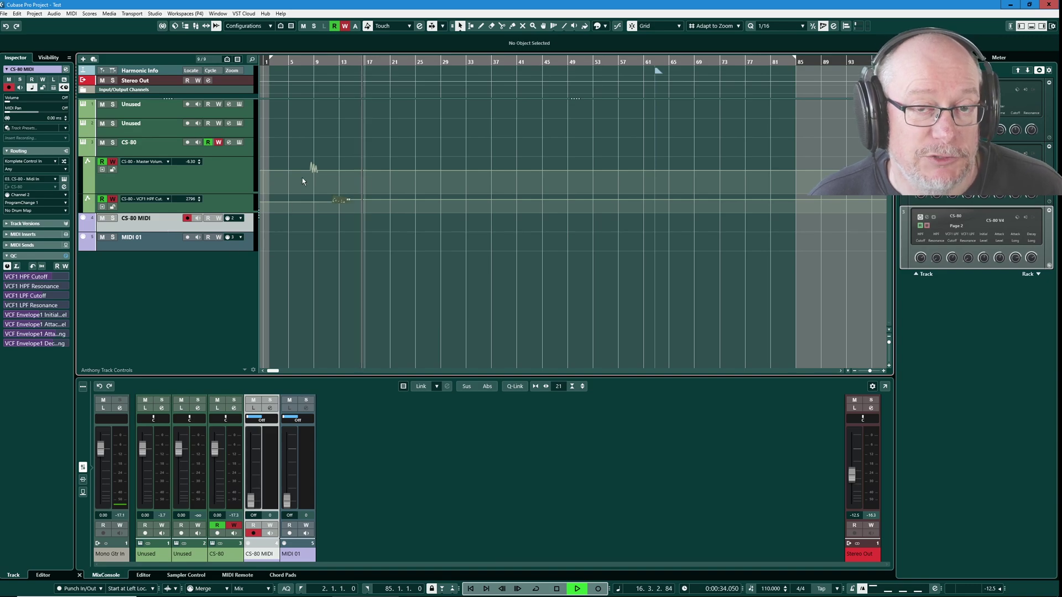
left_click(161, 244)
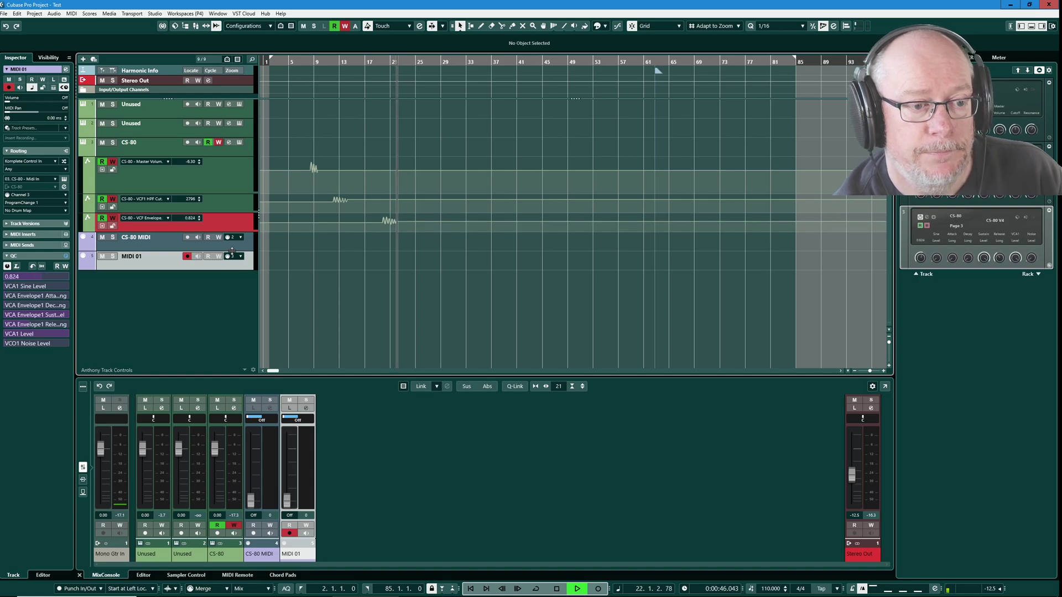
key("space")
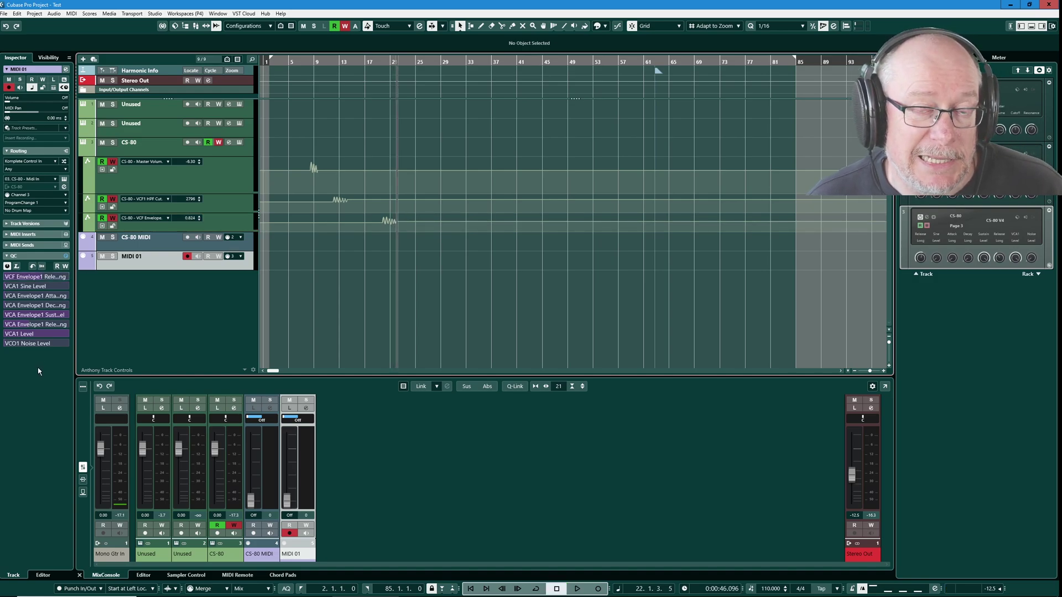
- Show the CS-80 MIDI track's quick controls as Separate Destination & Value
left_click(149, 248)
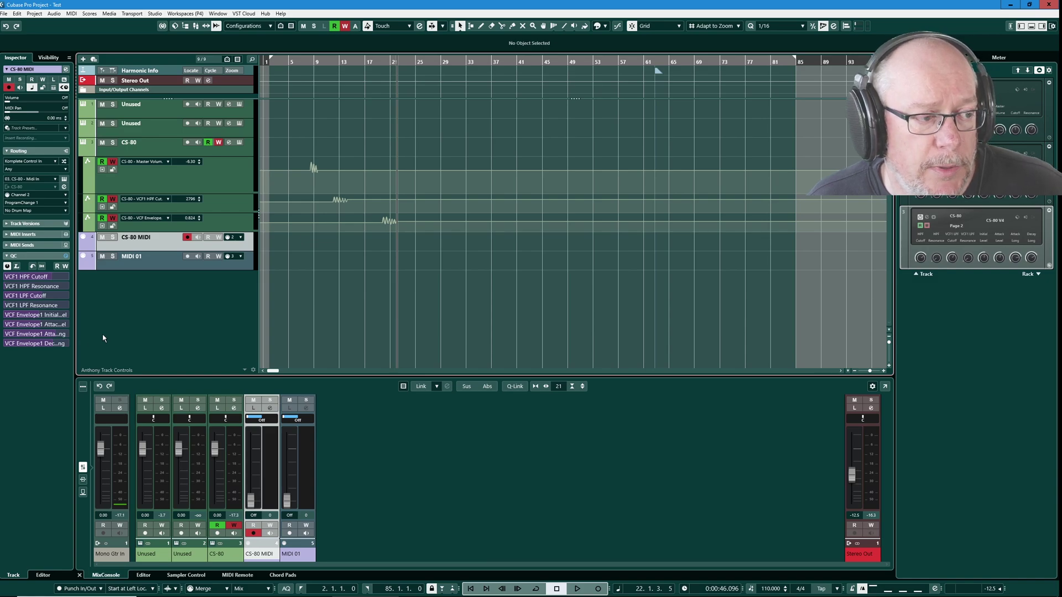
mouse_move(18, 296)
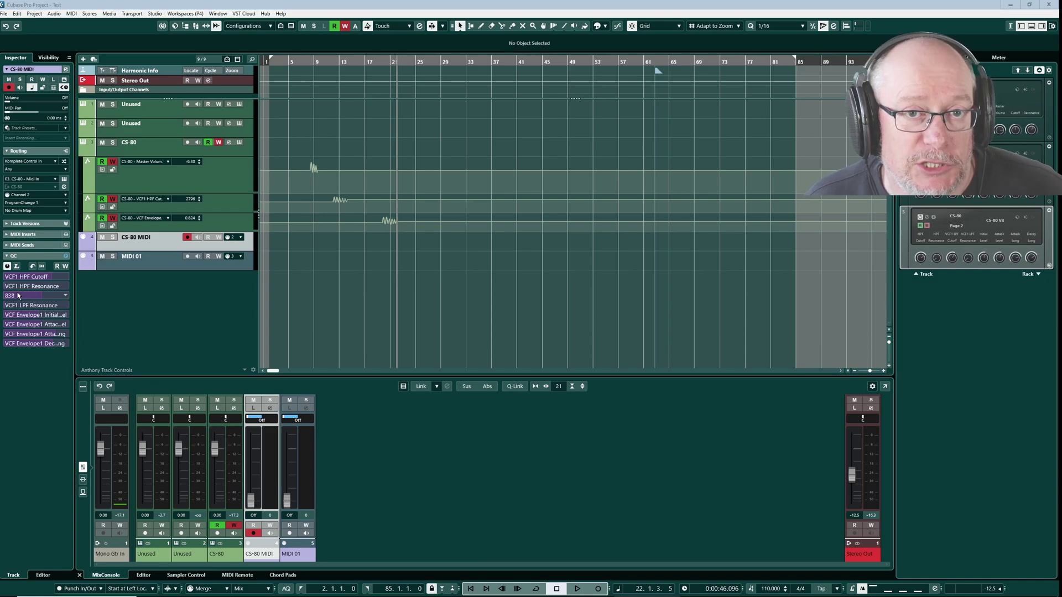
right_click(29, 257)
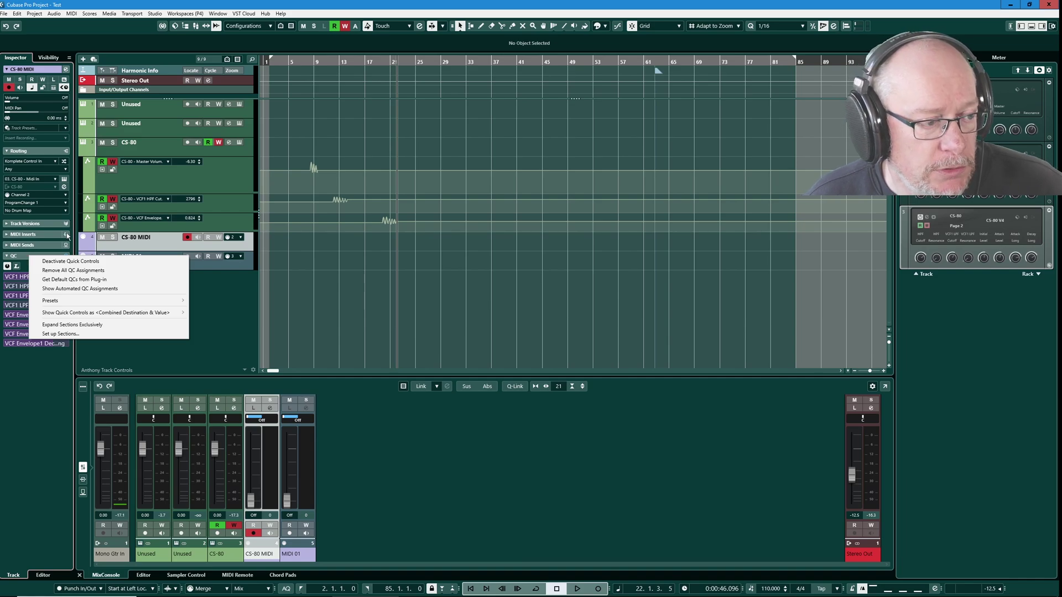
mouse_move(103, 314)
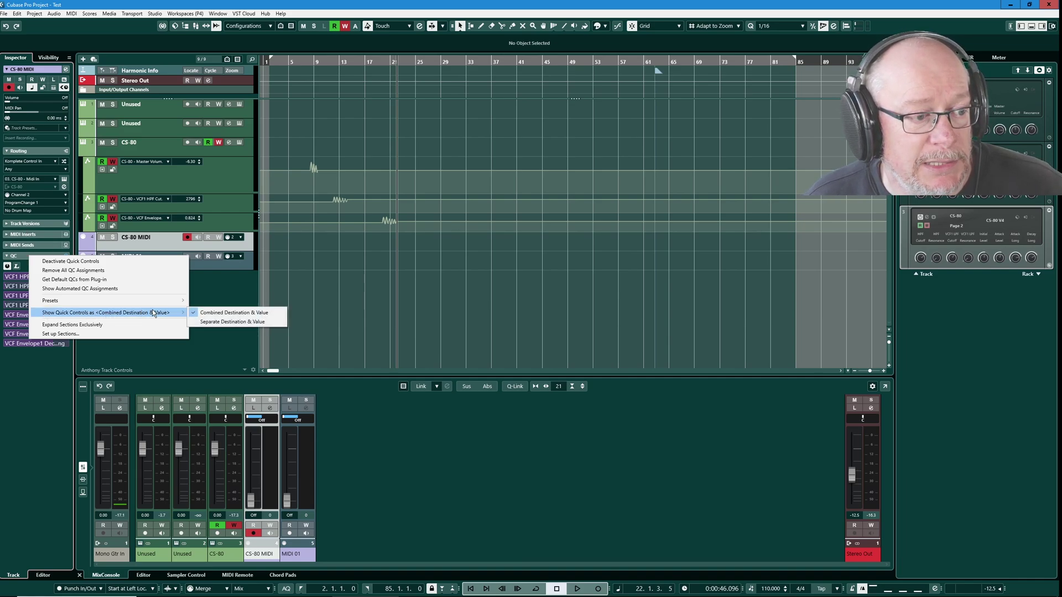
left_click(206, 315)
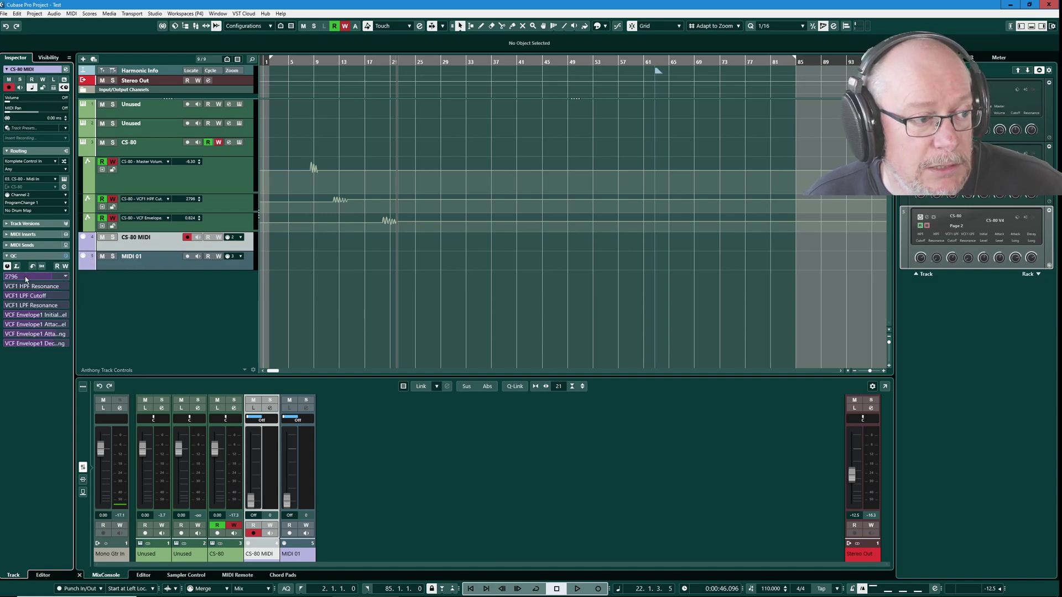
right_click(43, 253)
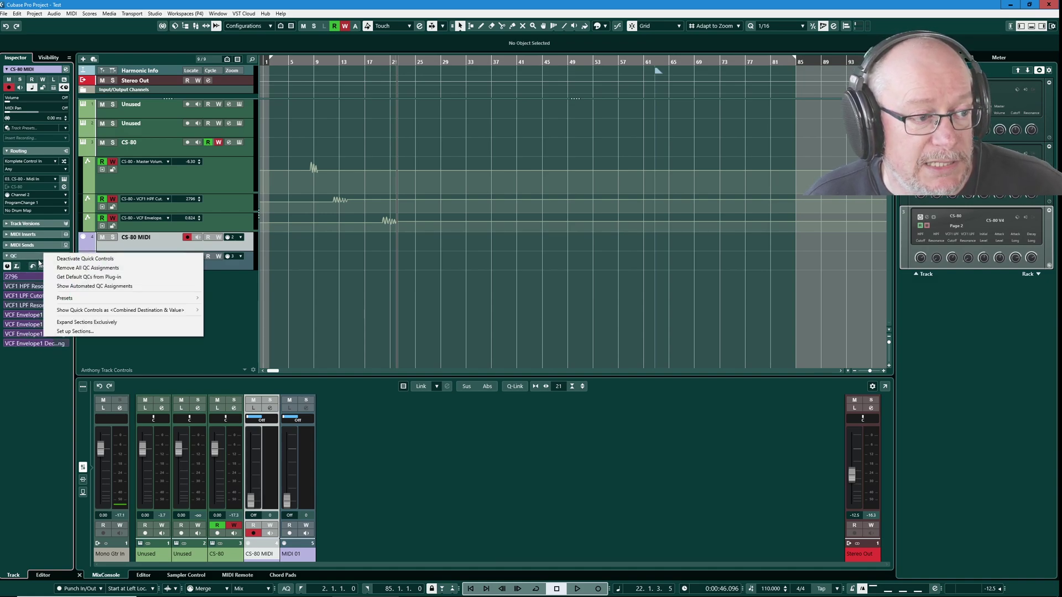
mouse_move(158, 311)
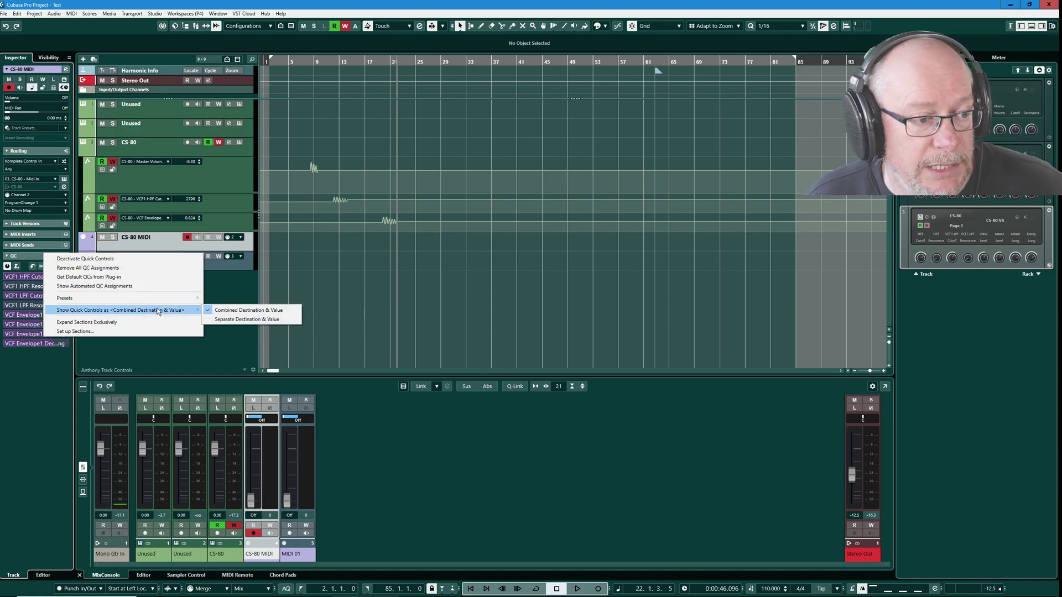
left_click(246, 320)
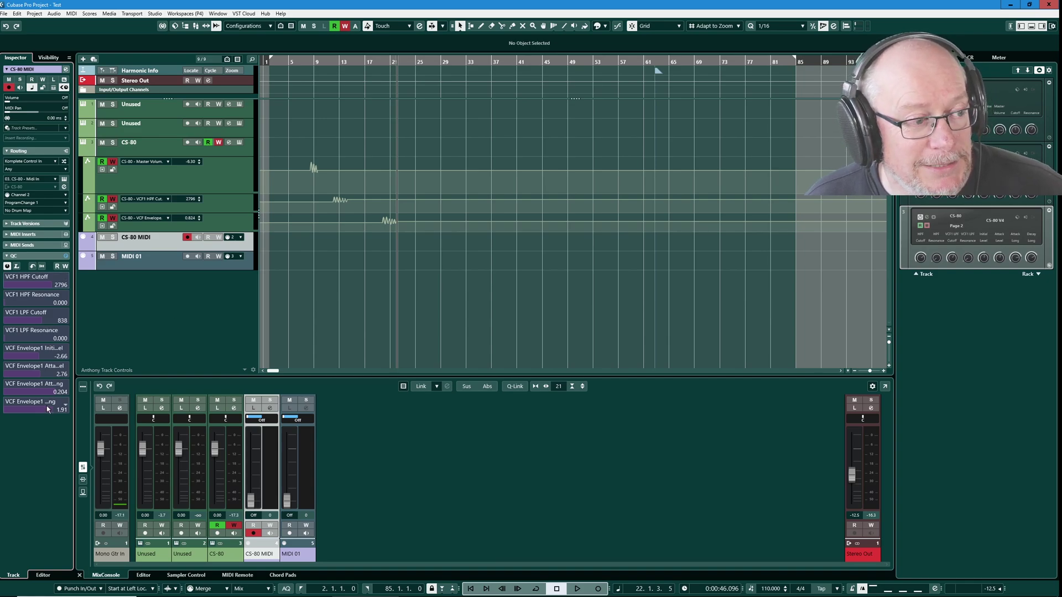
- Save the CS-80 MIDI track's quick control assignments as a preset named CS-80
right_click(47, 258)
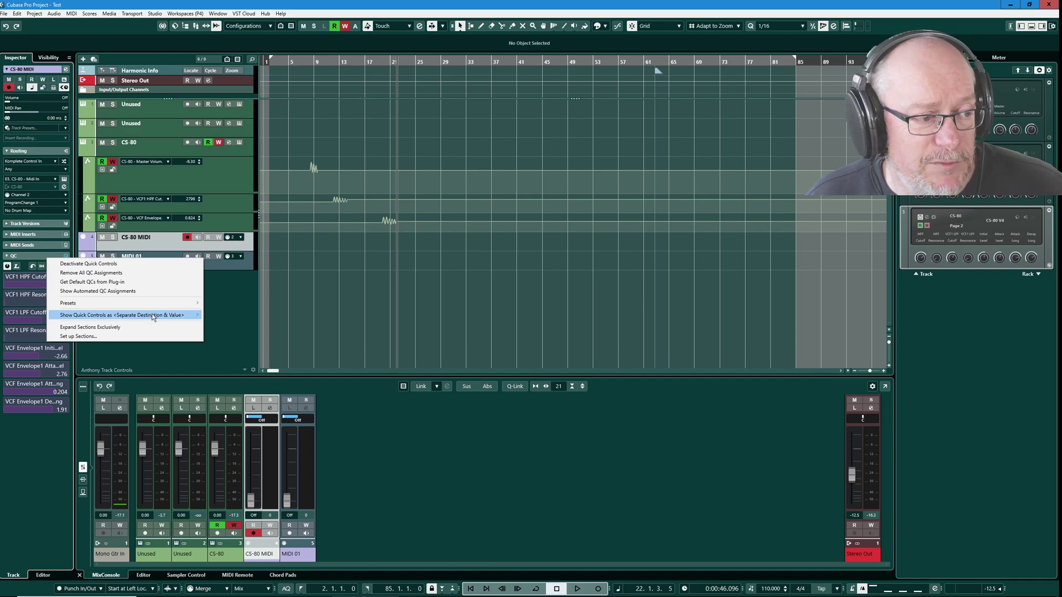
mouse_move(157, 307)
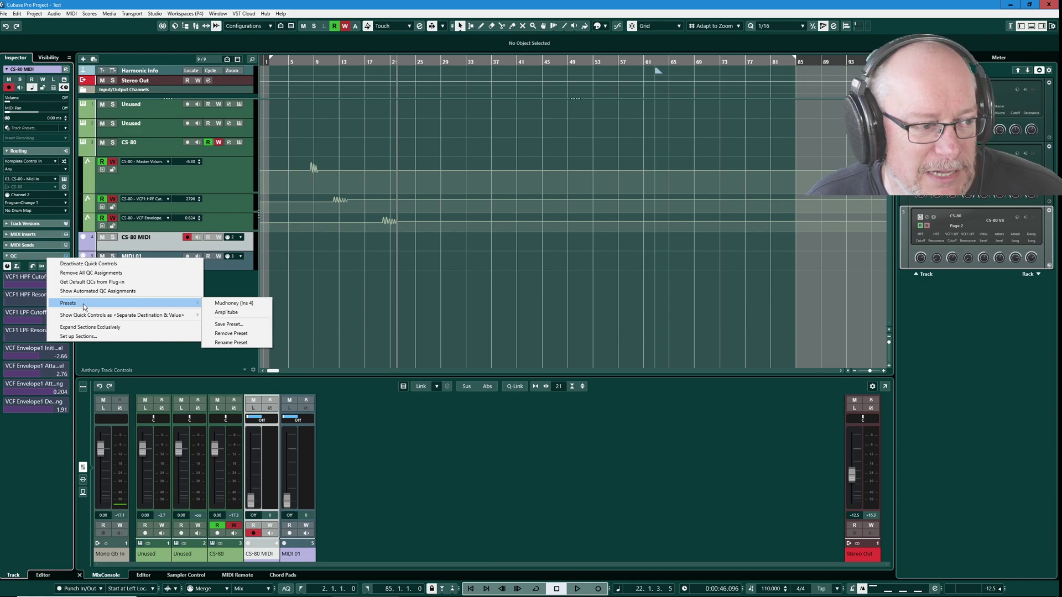
left_click(238, 325)
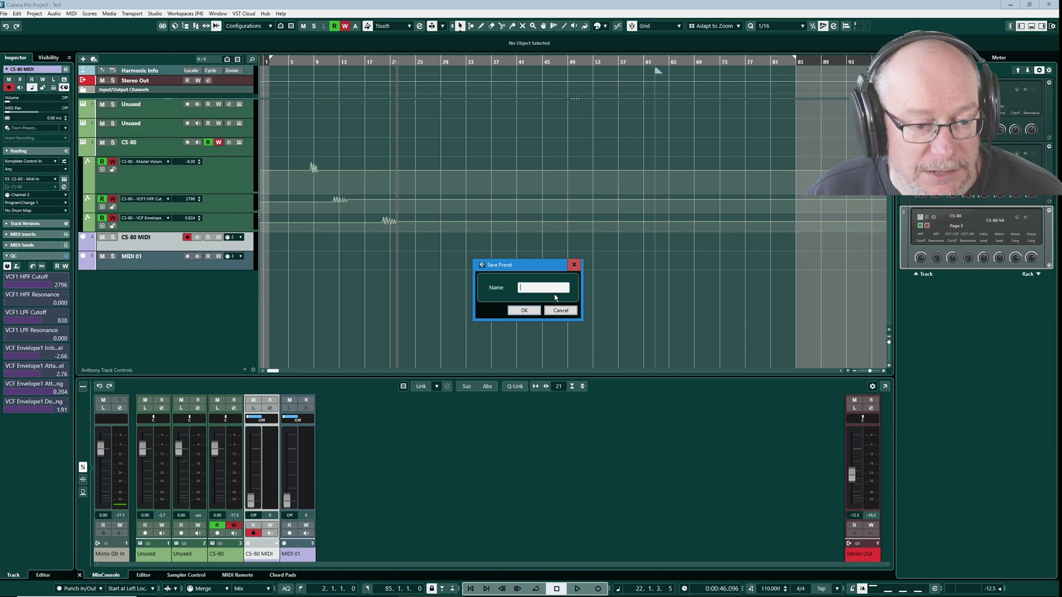
left_click(523, 311)
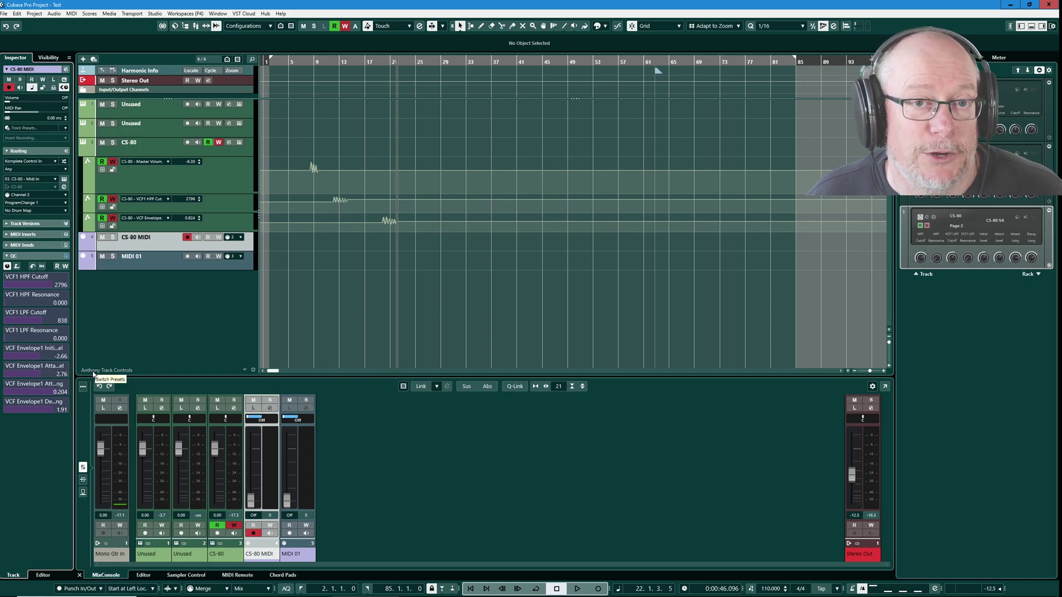
- Load the Amplitube quick controls preset on the CS-80 MIDI track, and switch back to the CS-80 preset
right_click(45, 254)
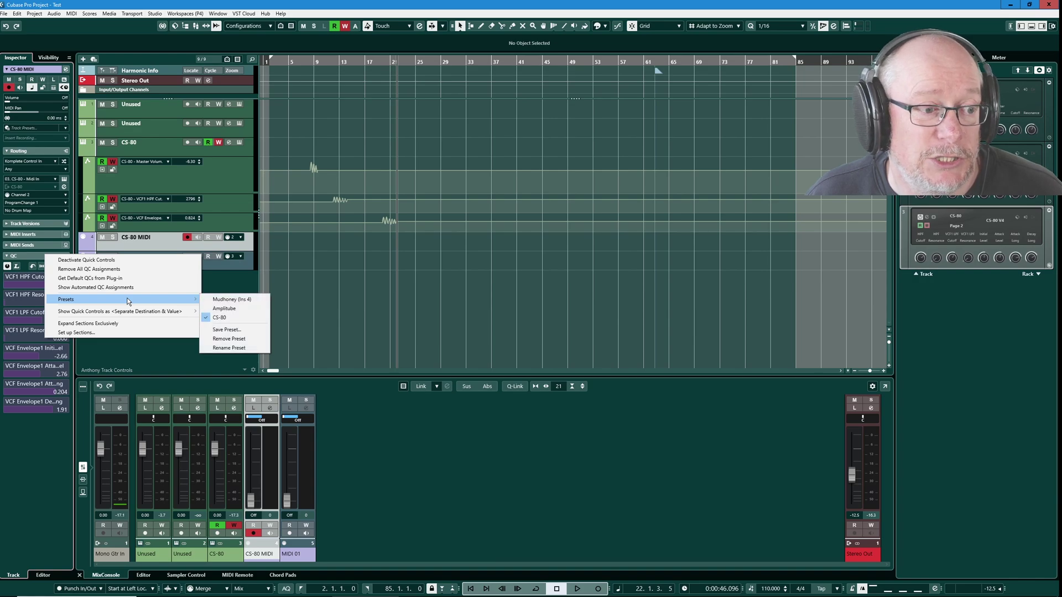
left_click(223, 310)
right_click(54, 258)
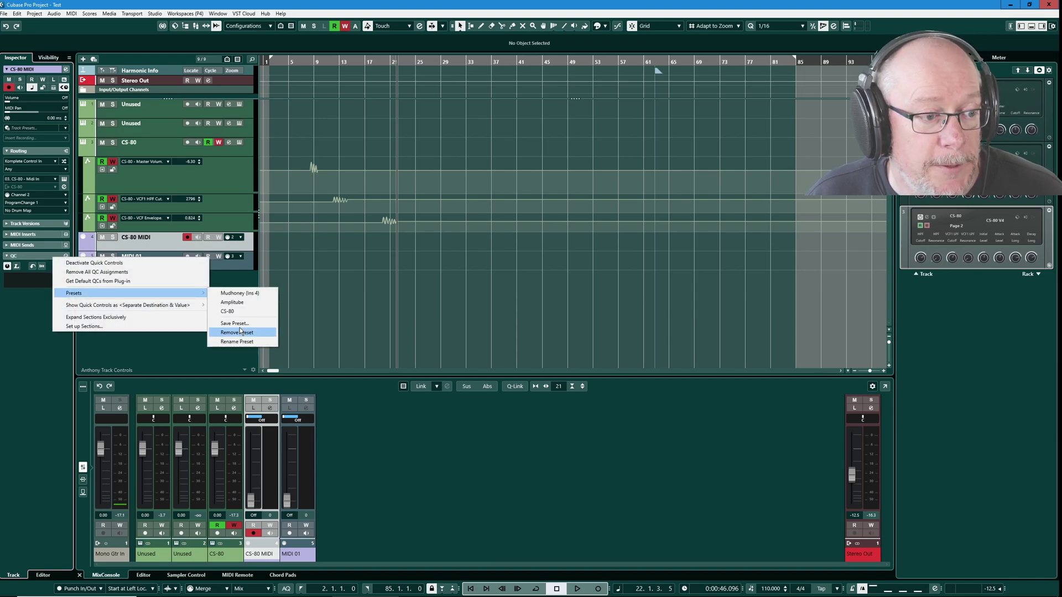
left_click(228, 310)
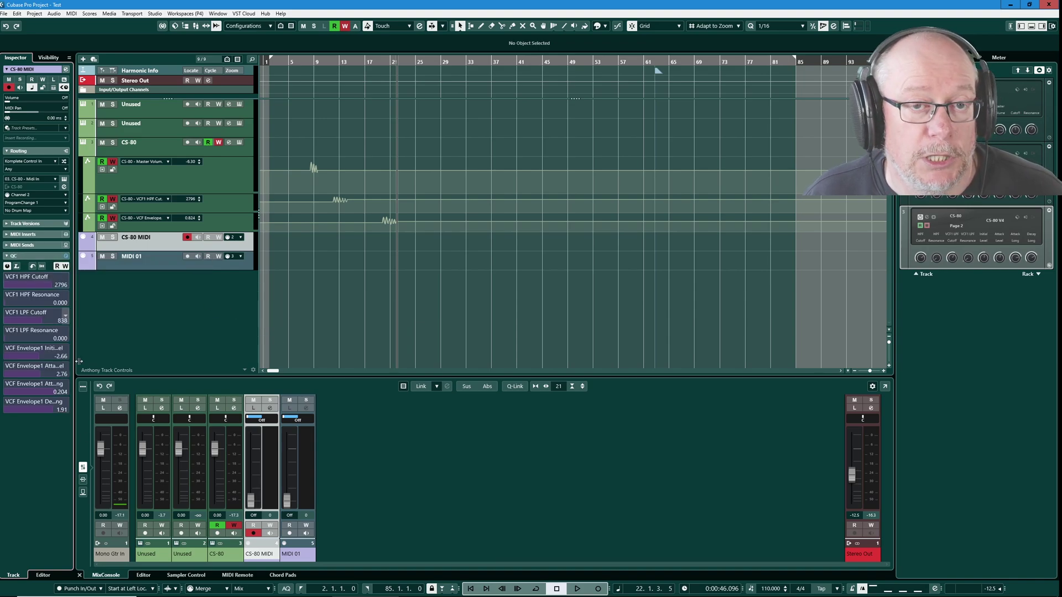
- Load the CS-80 quick controls preset on the MIDI 01 track
left_click(140, 265)
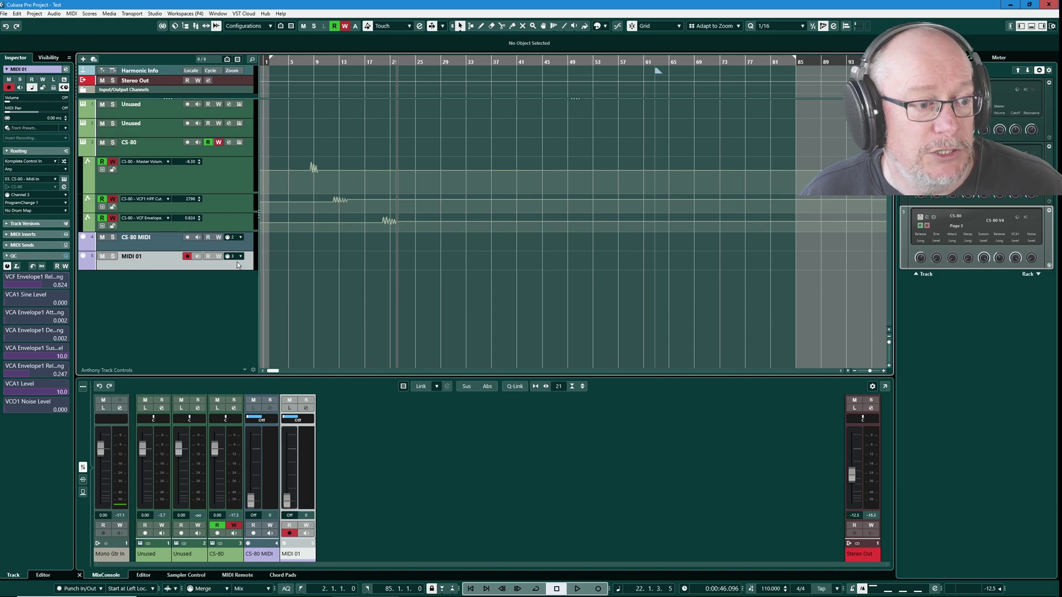
right_click(52, 257)
mouse_move(127, 299)
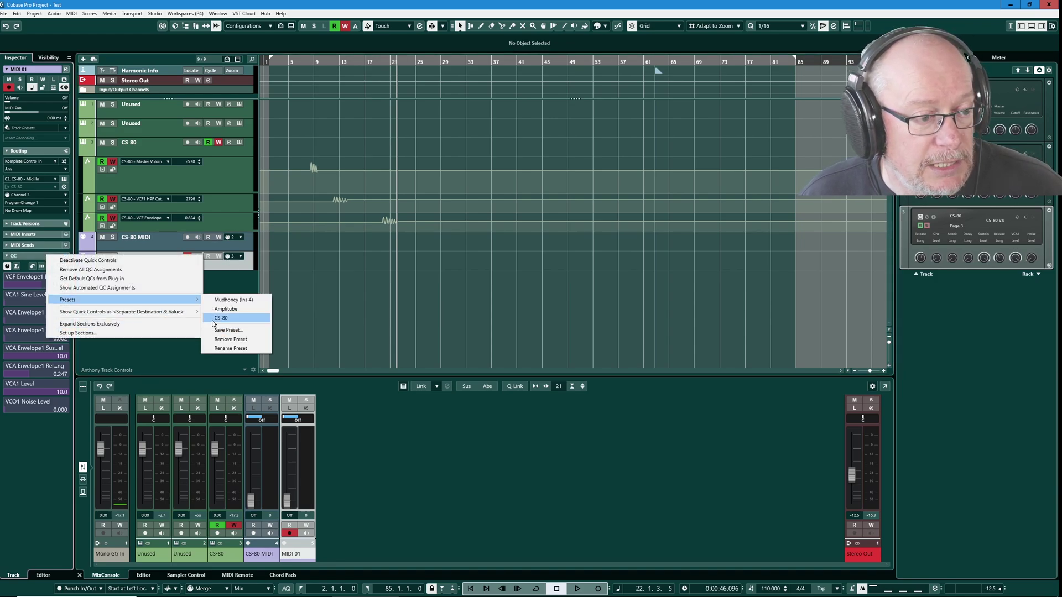
left_click(219, 319)
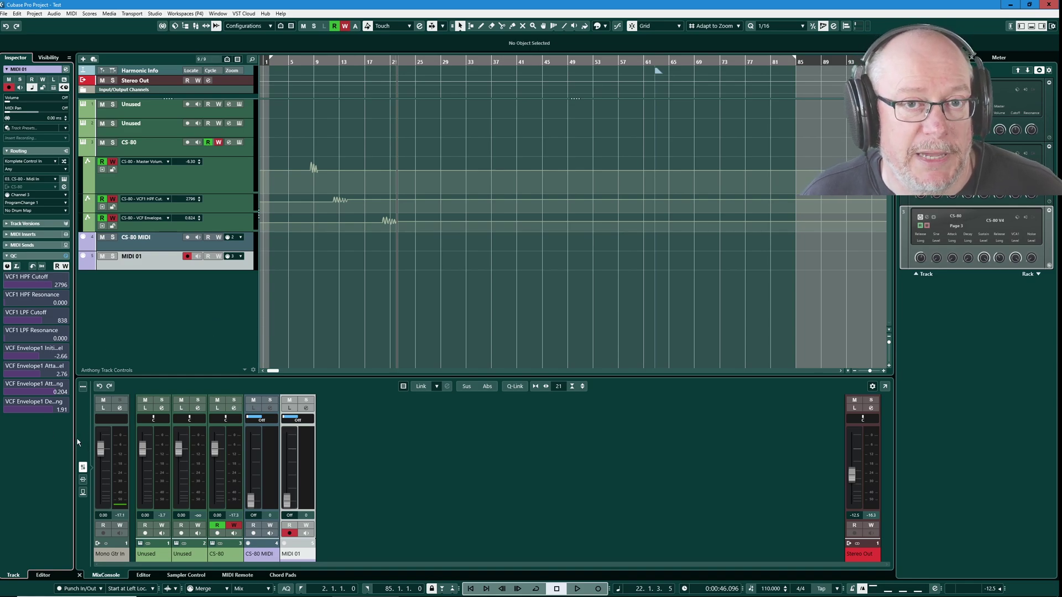
- Remove the CS-80 quick controls preset and delete the MIDI 01 track
right_click(37, 257)
mouse_move(169, 299)
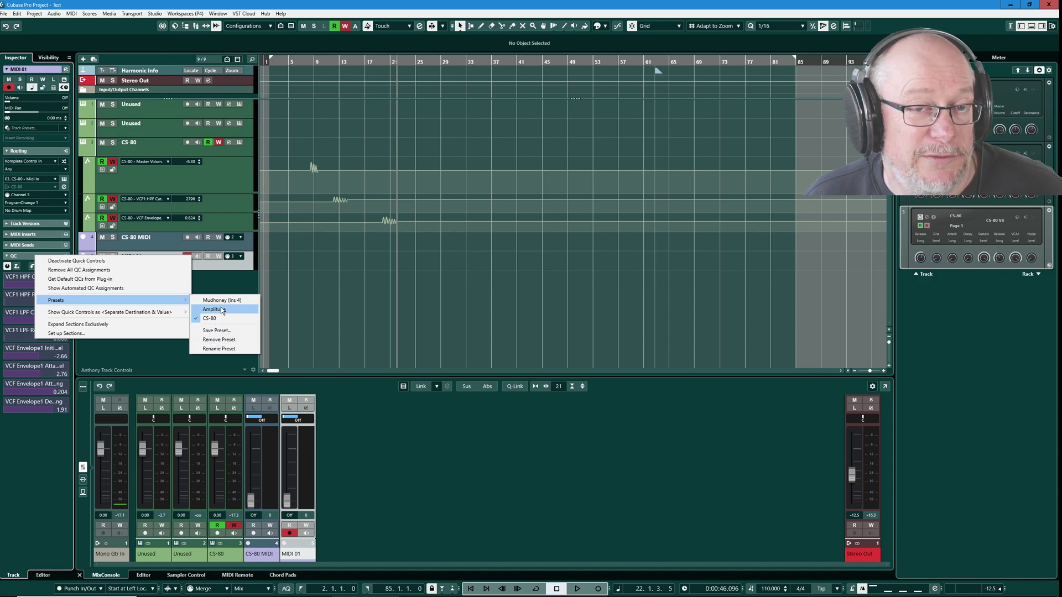
left_click(228, 343)
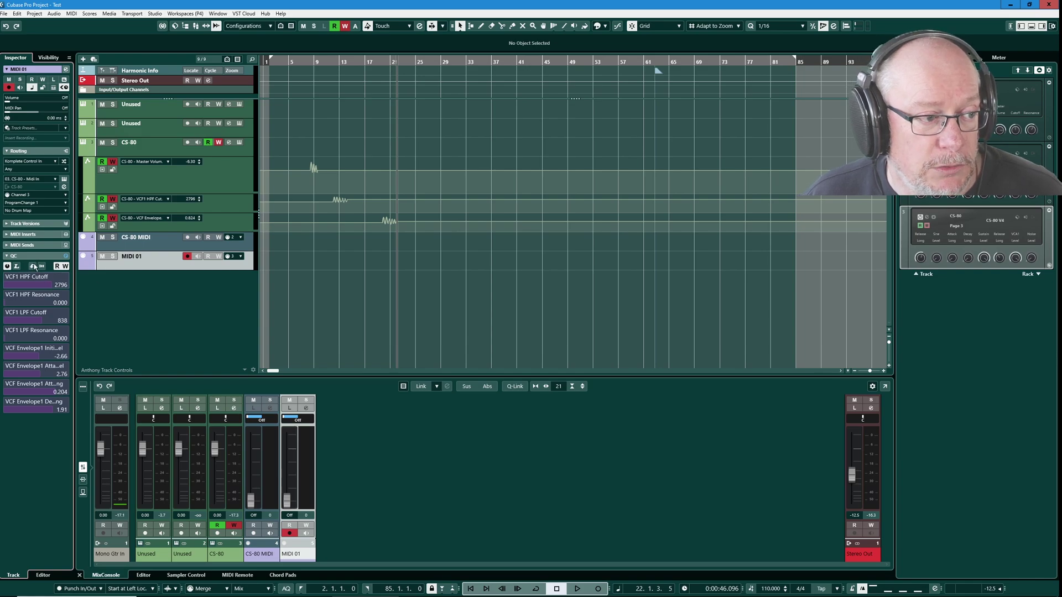
right_click(156, 265)
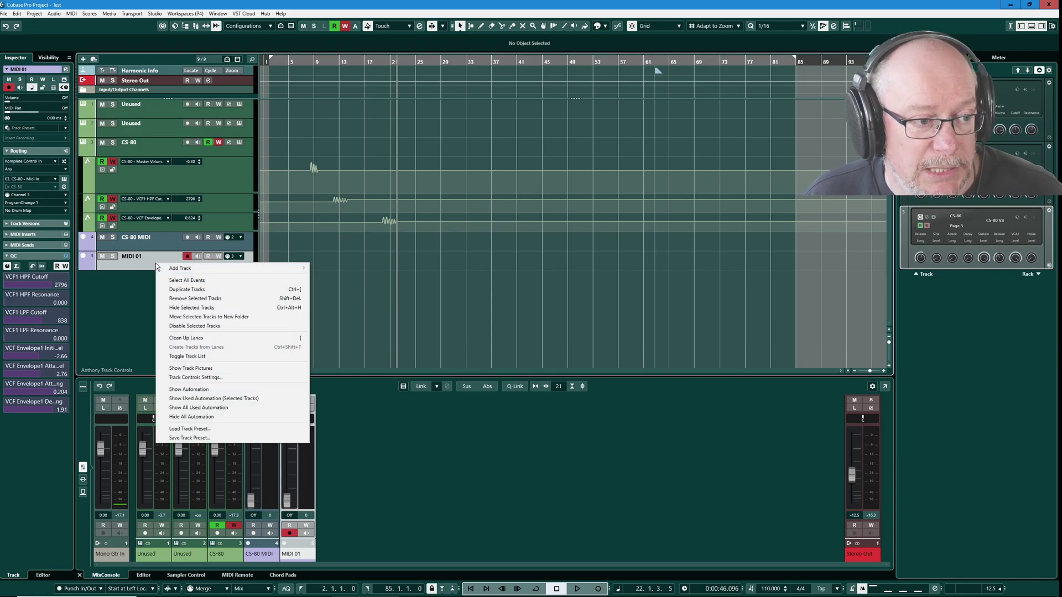
left_click(199, 299)
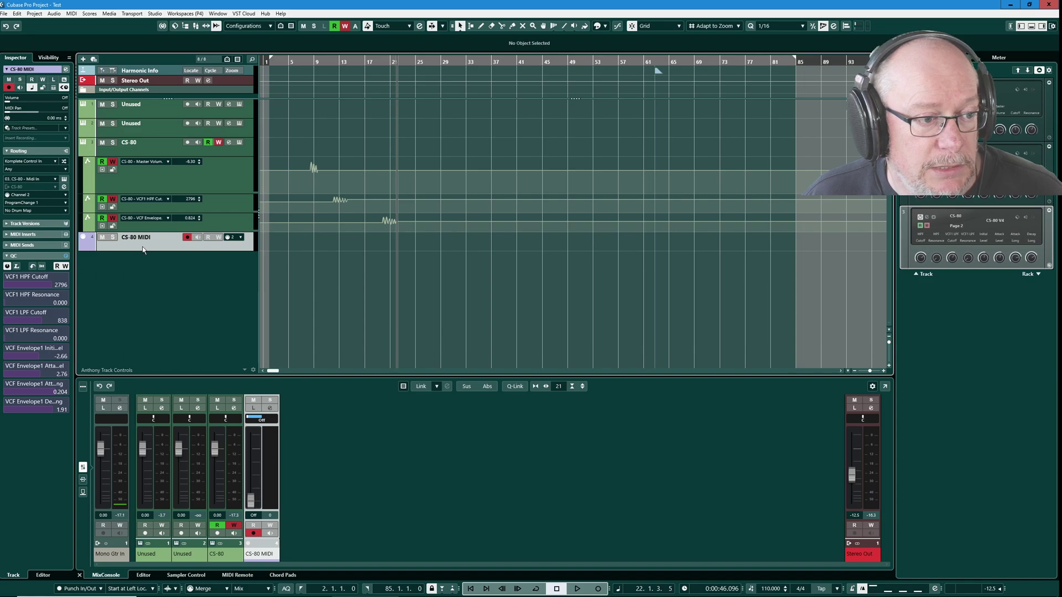
- Remove the CS-80 track's three automation lanes and clear all its quick control assignments
left_click(138, 176)
left_click(138, 221, "shift")
right_click(224, 168)
left_click(235, 199)
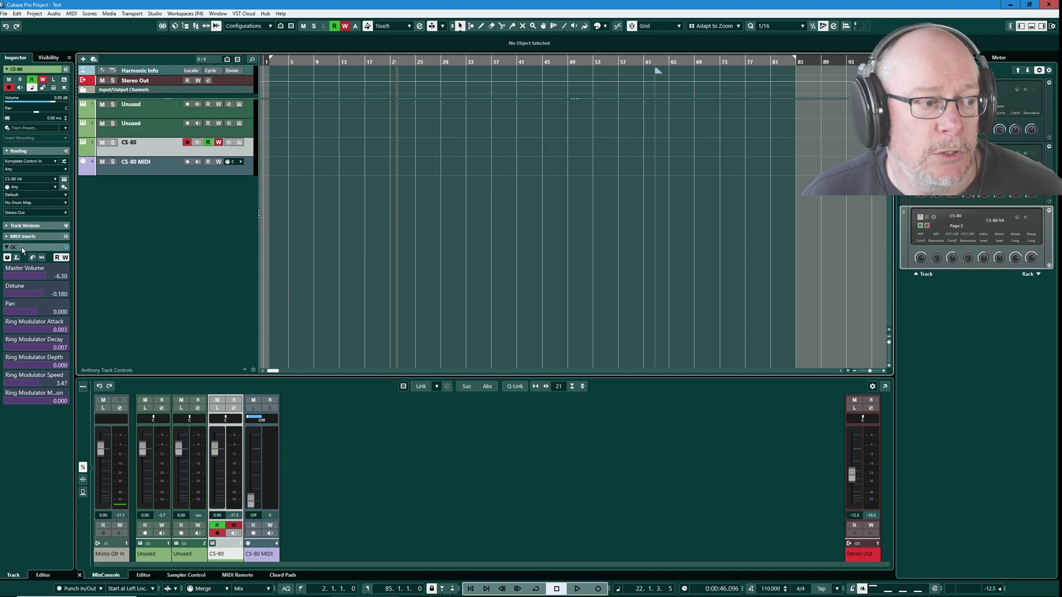
left_click(42, 258)
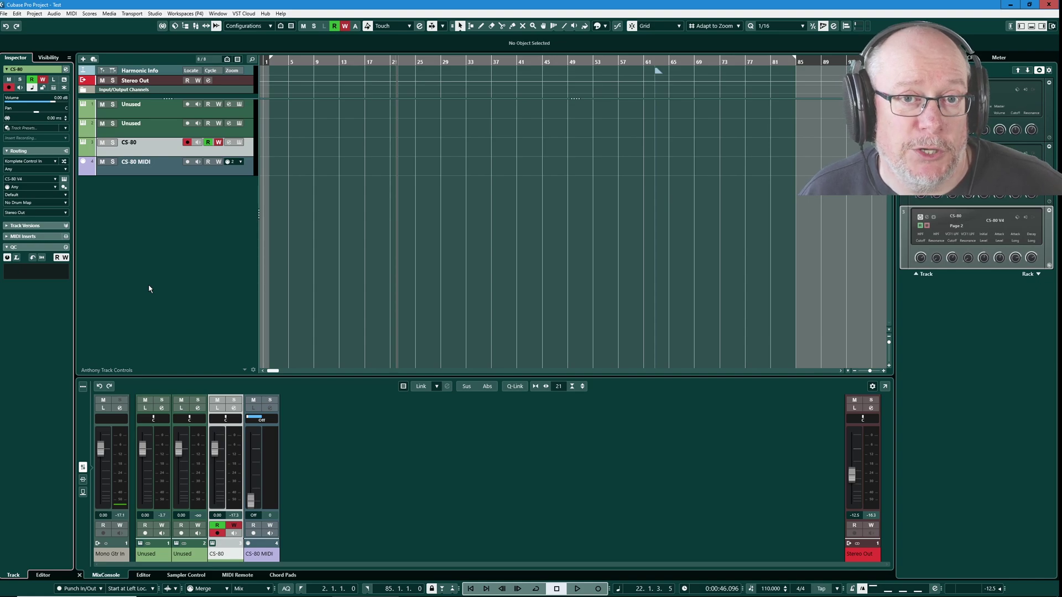
- Examine the Focus Quick Controls functions for the Komplete S49 in the MIDI Remote Mapping Assistant, and close the assistant
left_click(237, 575)
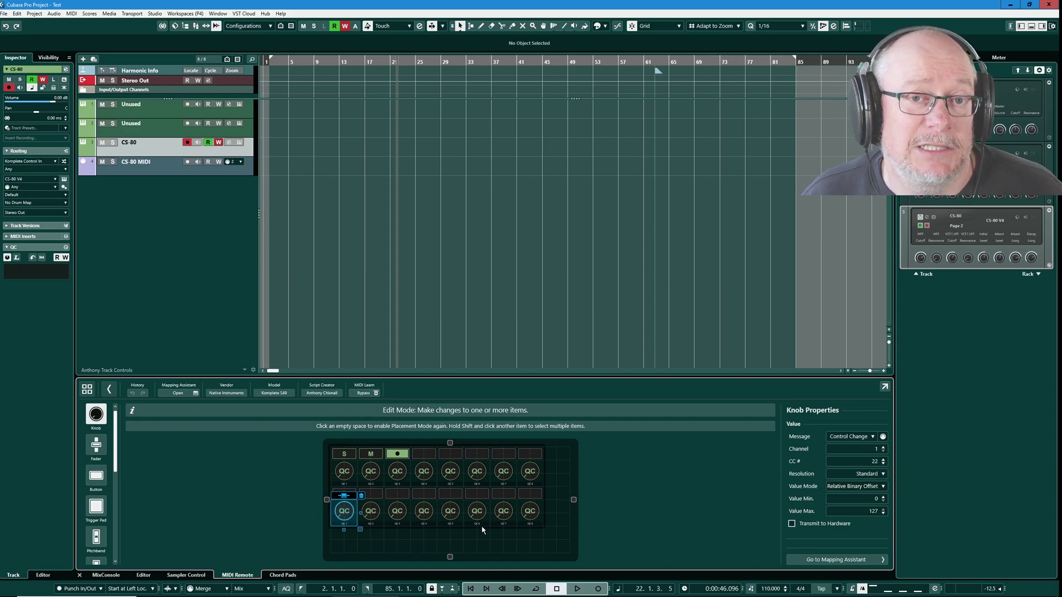
left_click(194, 394)
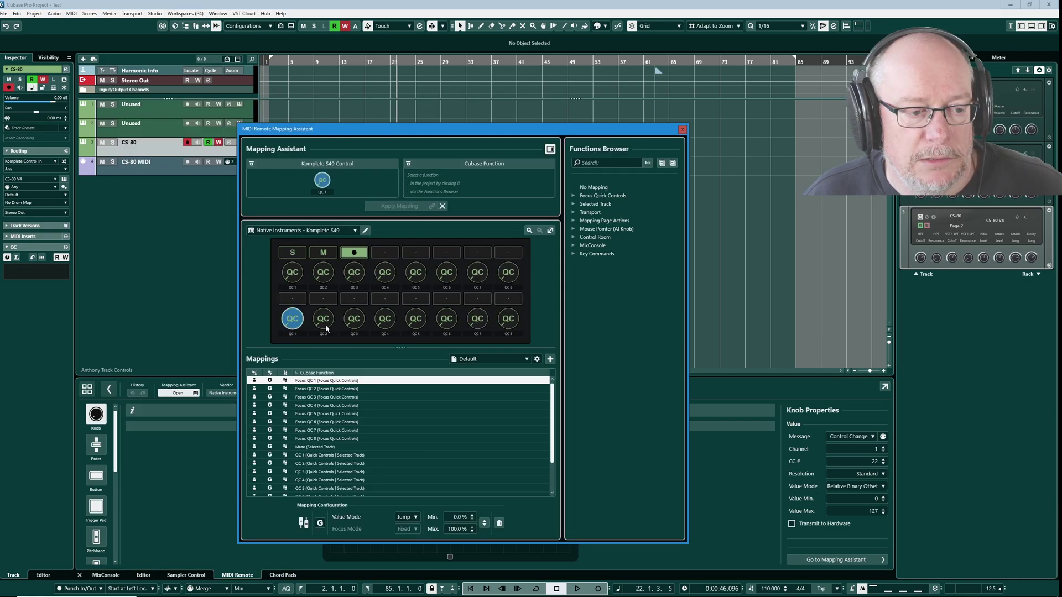
double_click(602, 196)
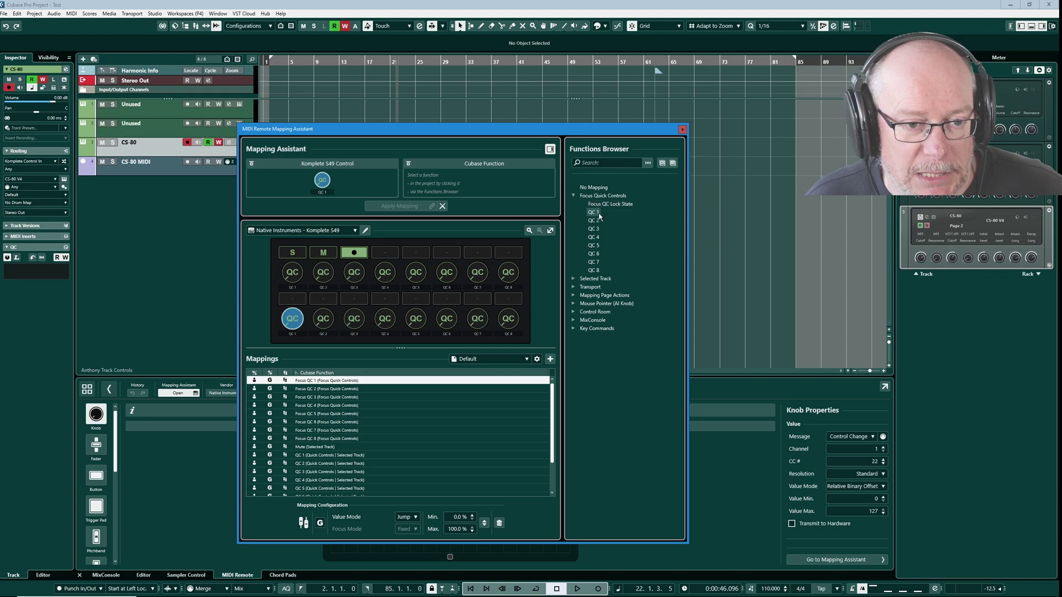
left_click(681, 128)
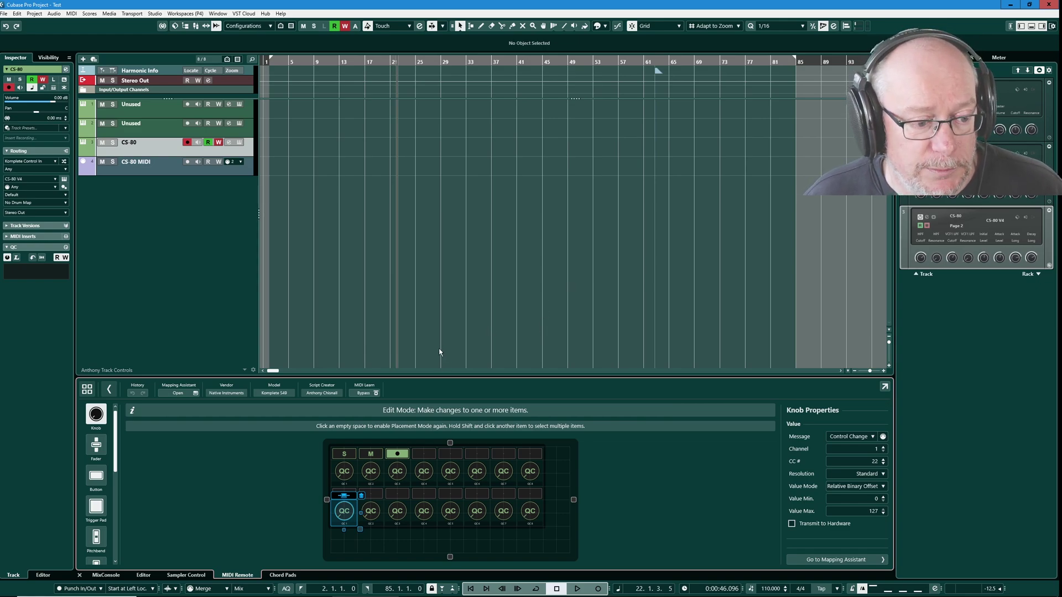
- Leave the MIDI controller's edit mode and check the Quick Control Focus Setup options
left_click(109, 390)
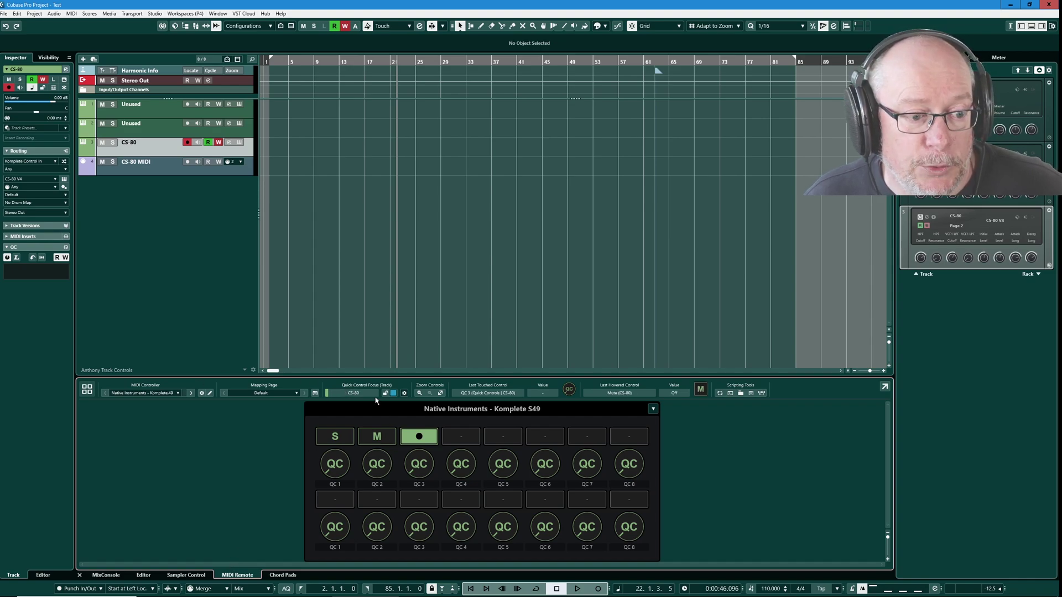
left_click(405, 393)
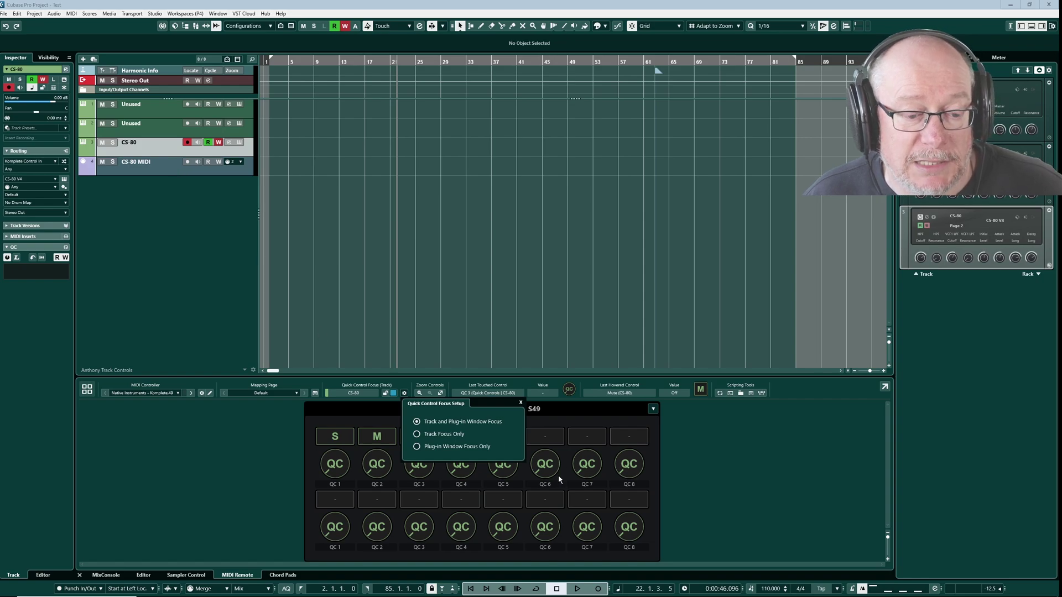
left_click(725, 444)
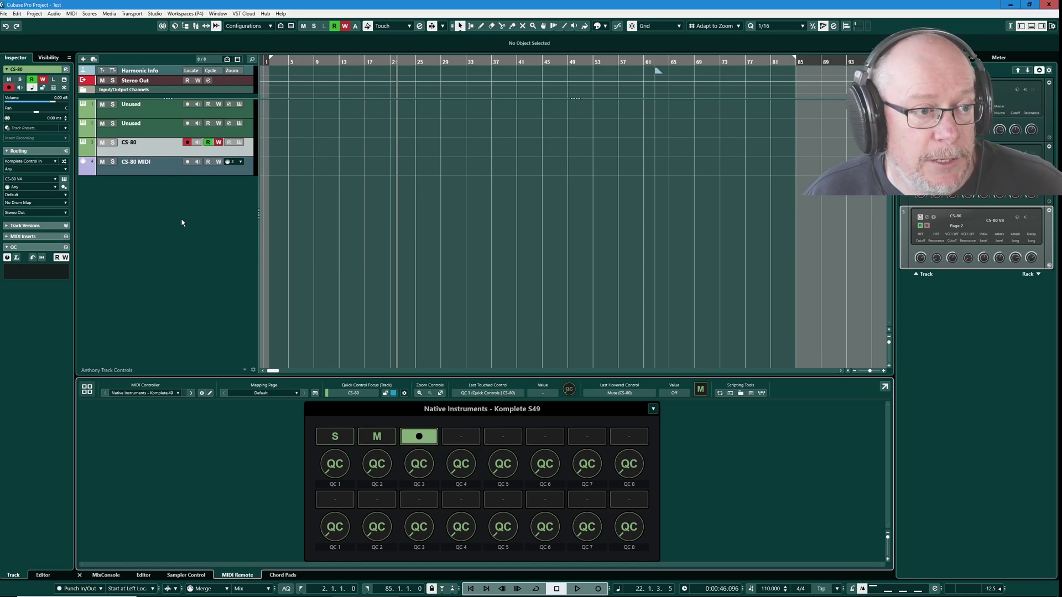
- Open the CS-80 instrument's plug-in window, reposition it, and show its VST Quick Controls
left_click(238, 142)
left_click_drag(460, 227, 304, 164)
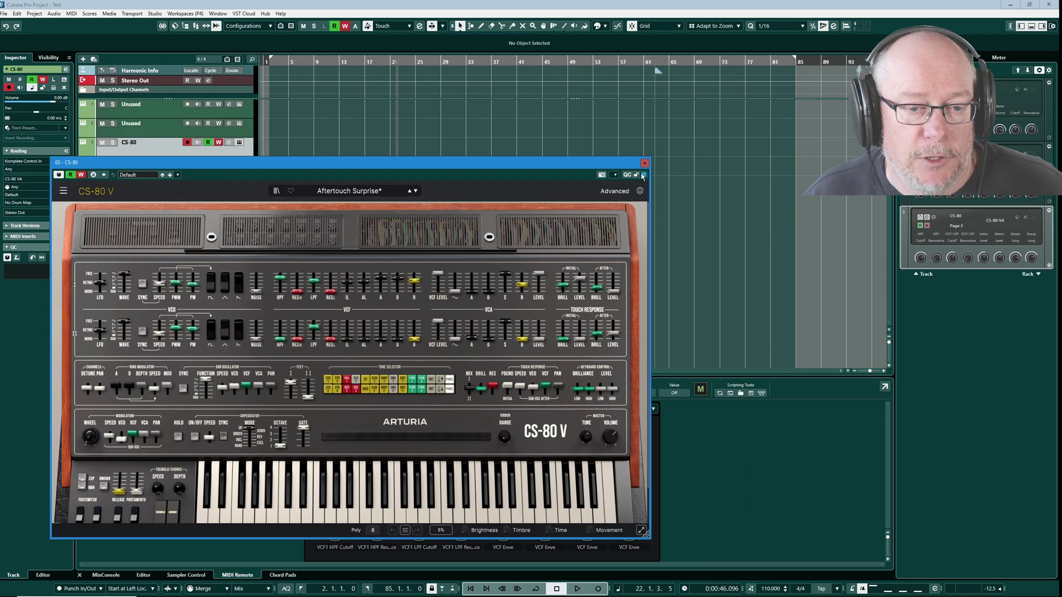
left_click_drag(359, 166, 401, 148)
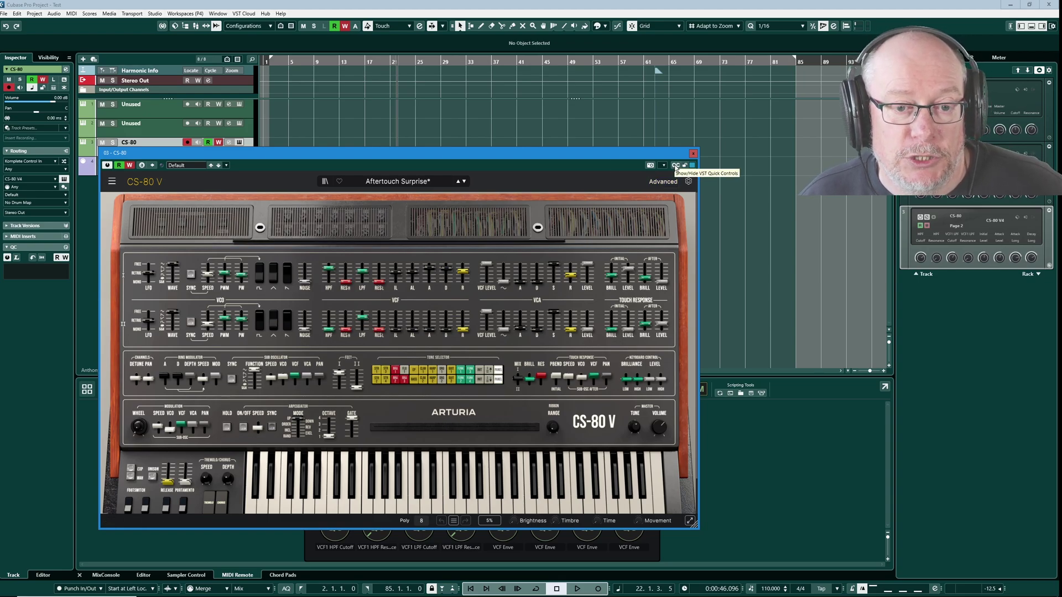
left_click(675, 165)
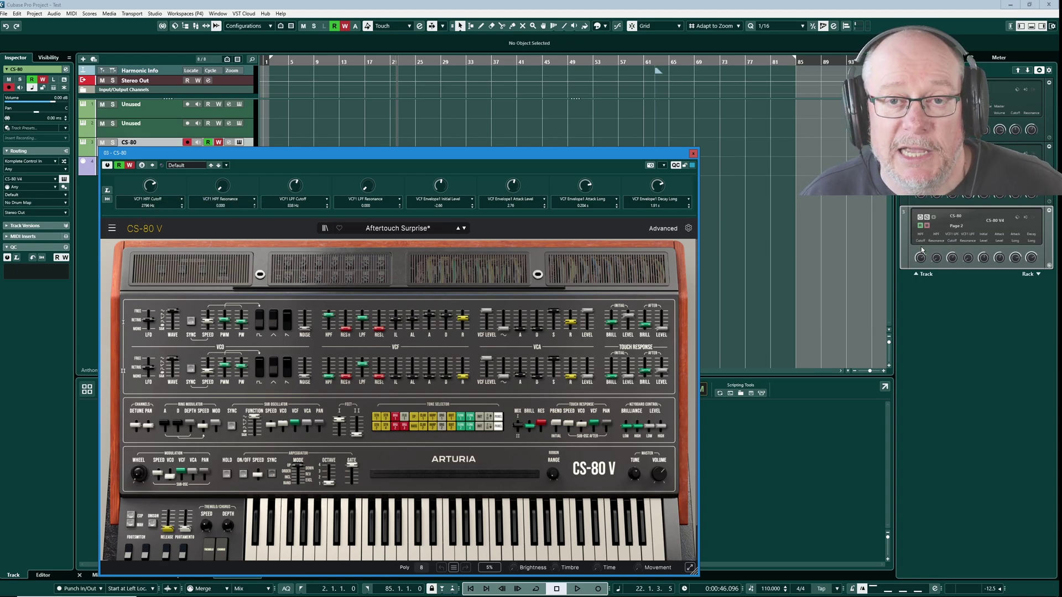
- Switch the CS-80 quick control layer to Page 3 and move the plug-in window off the tracks to record its first control
left_click(957, 230)
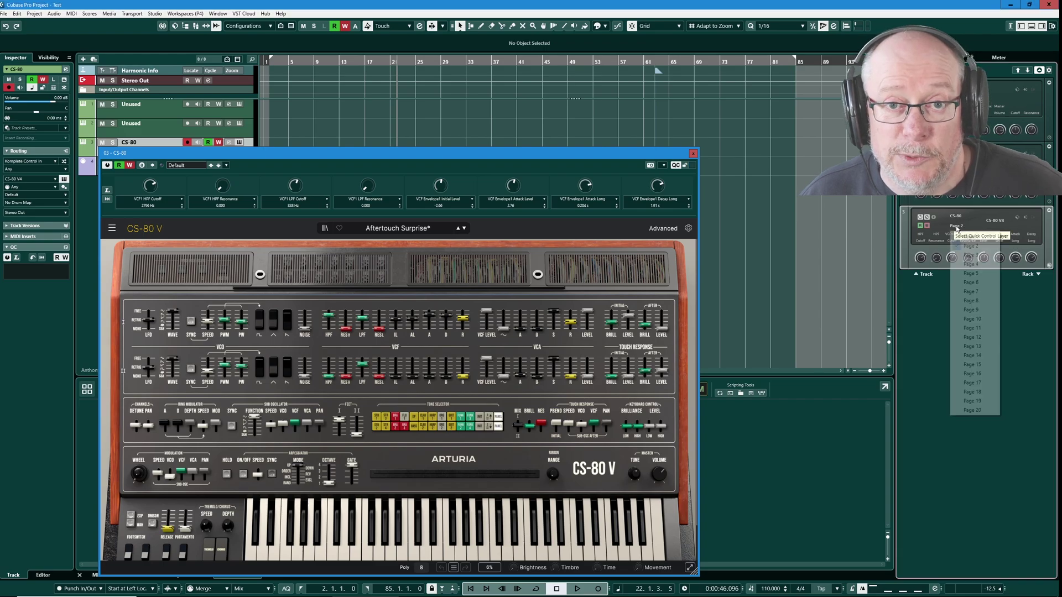
left_click(978, 258)
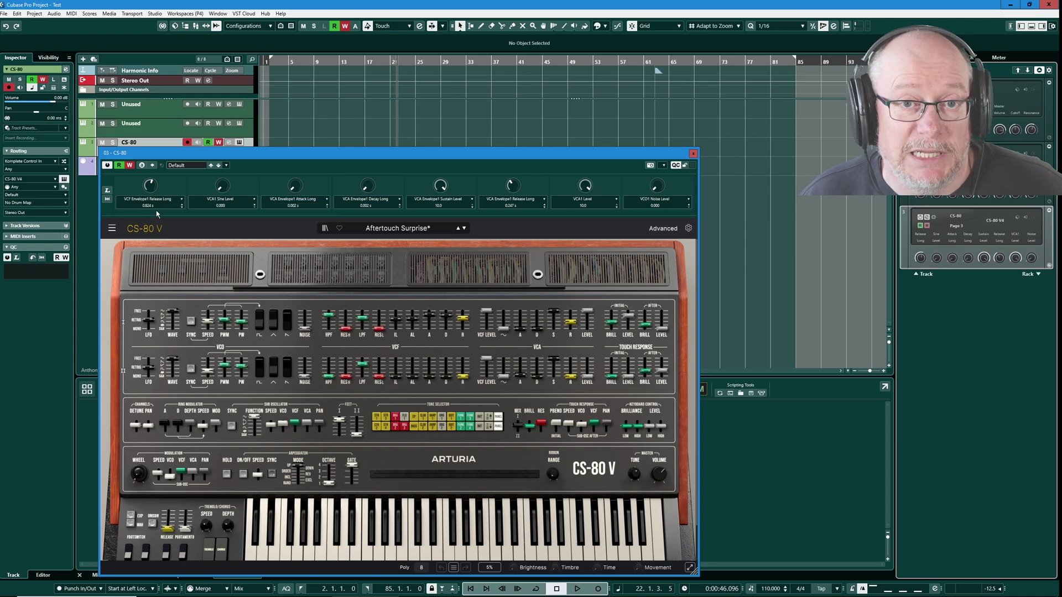
left_click_drag(449, 150, 494, 191)
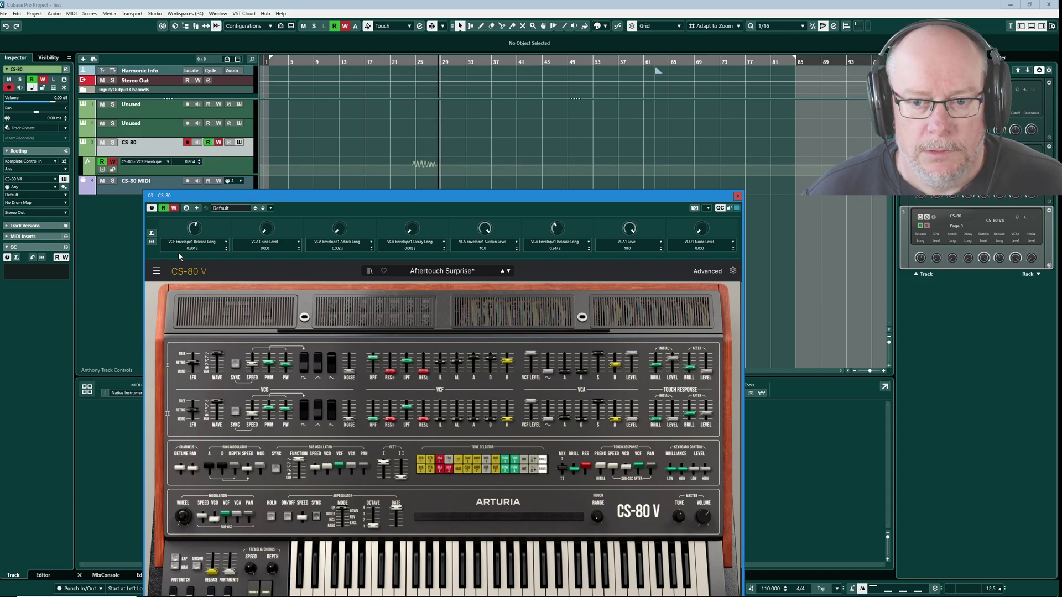
- Switch the CS-80 quick control layer to Page 2 and reposition the plug-in window below the CS-80 track
left_click(956, 226)
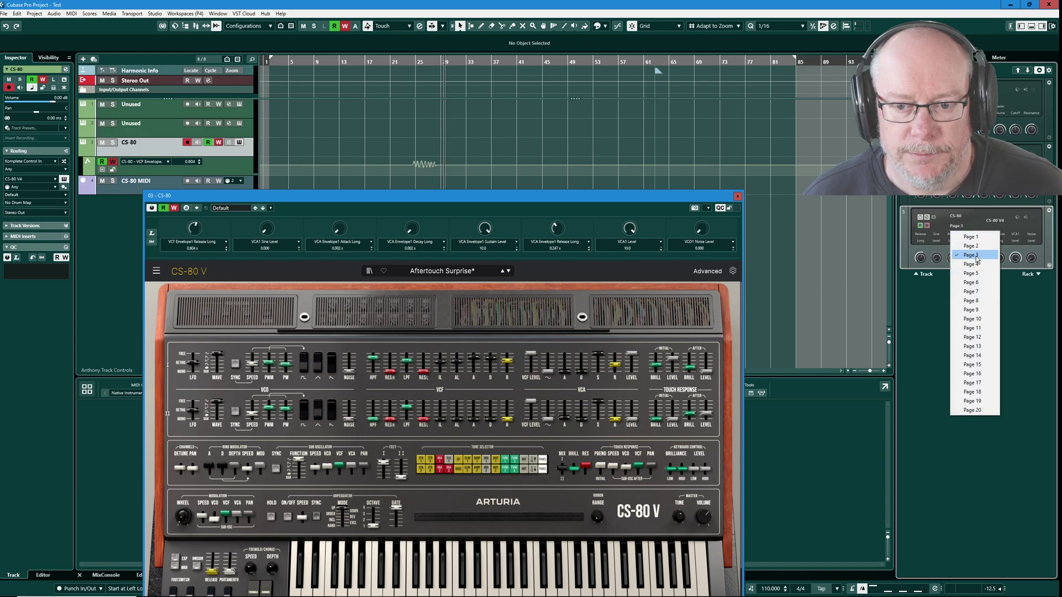
left_click(981, 247)
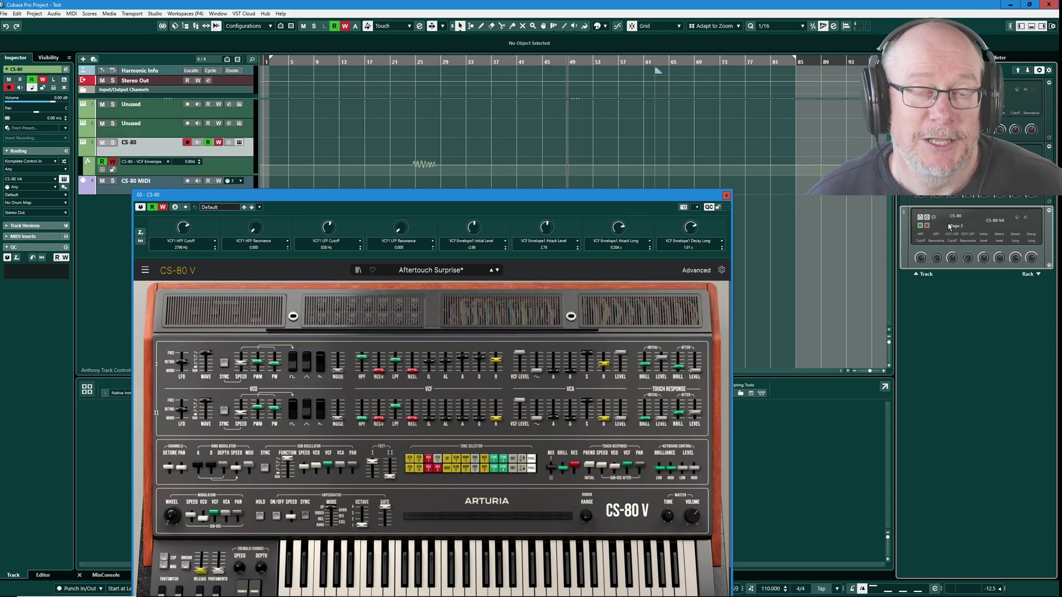
left_click_drag(700, 198, 668, 194)
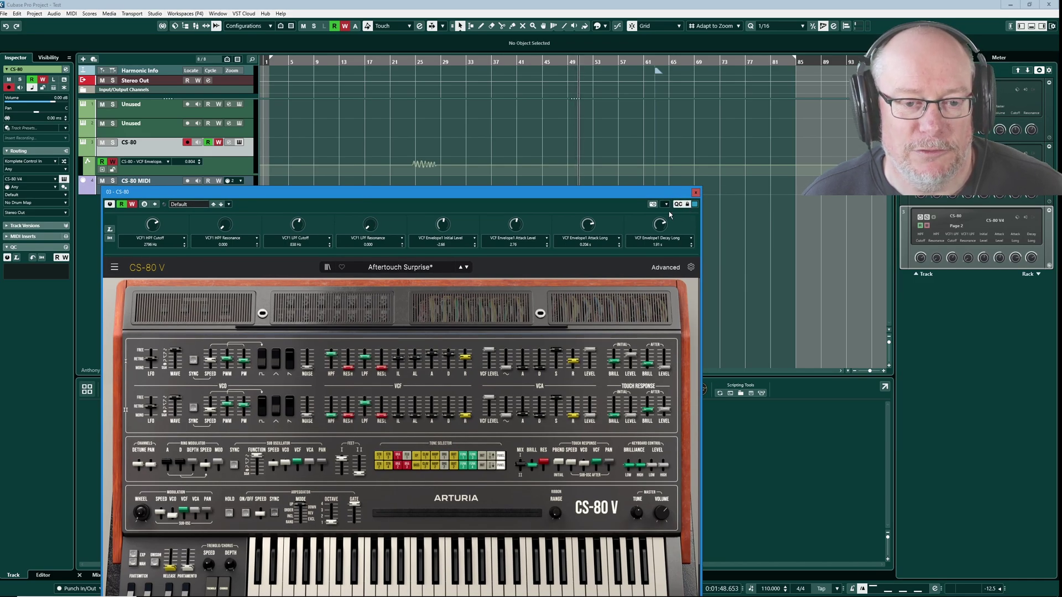
left_click_drag(687, 200, 702, 215)
- Record automation of the first quick control on Page 1 and on Page 2, switching the CS-80 layer during playback
left_click(957, 226)
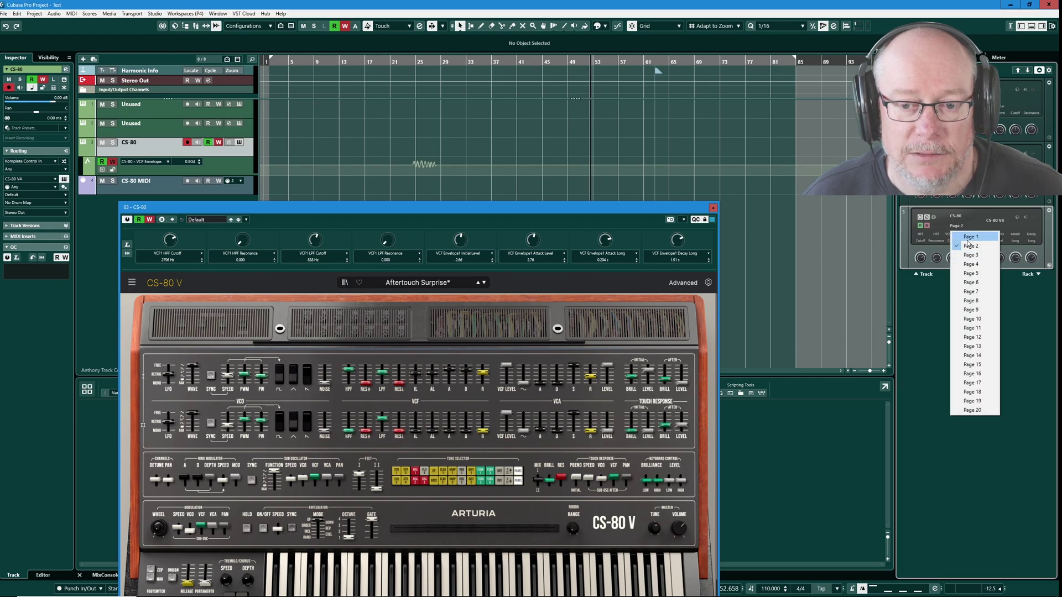
left_click(962, 237)
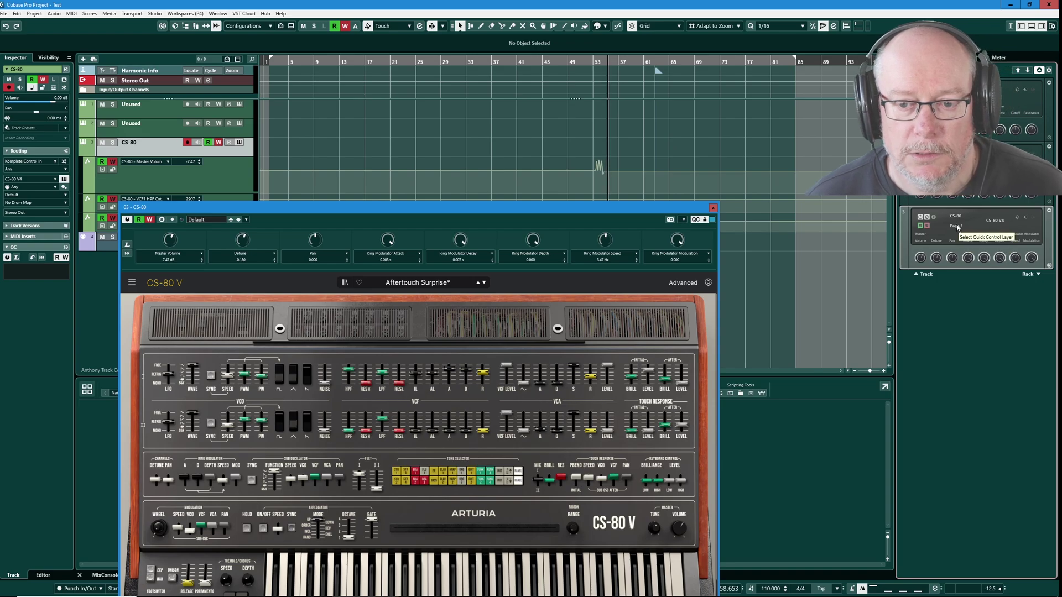
left_click(956, 225)
left_click(976, 247)
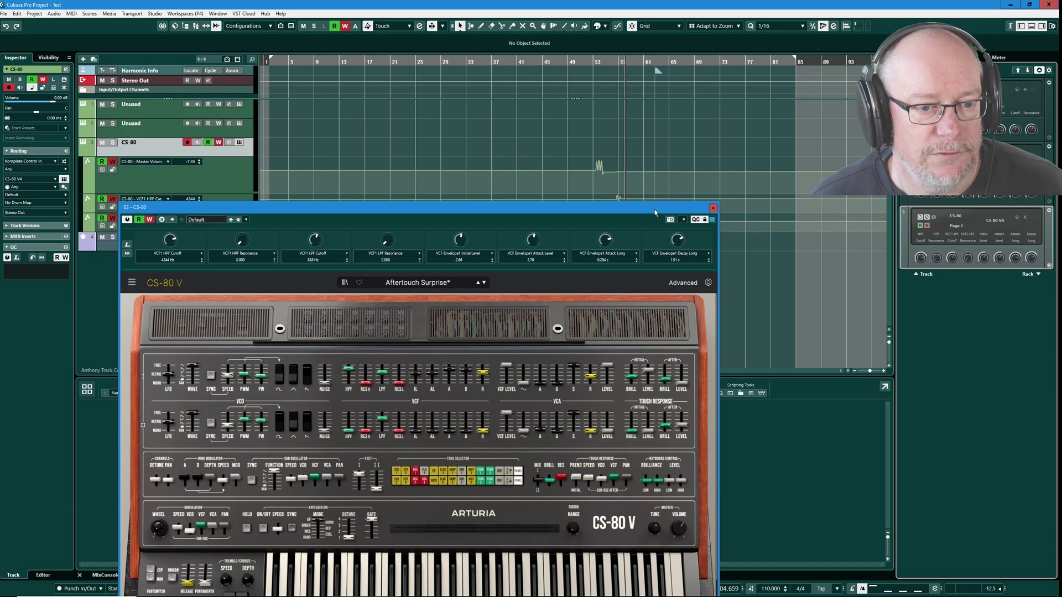
- Switch the CS-80 quick control layer to Page 4 and move the plug-in window below the tracks while recording VCO LFO1 Mode automation
left_click_drag(655, 212, 622, 282)
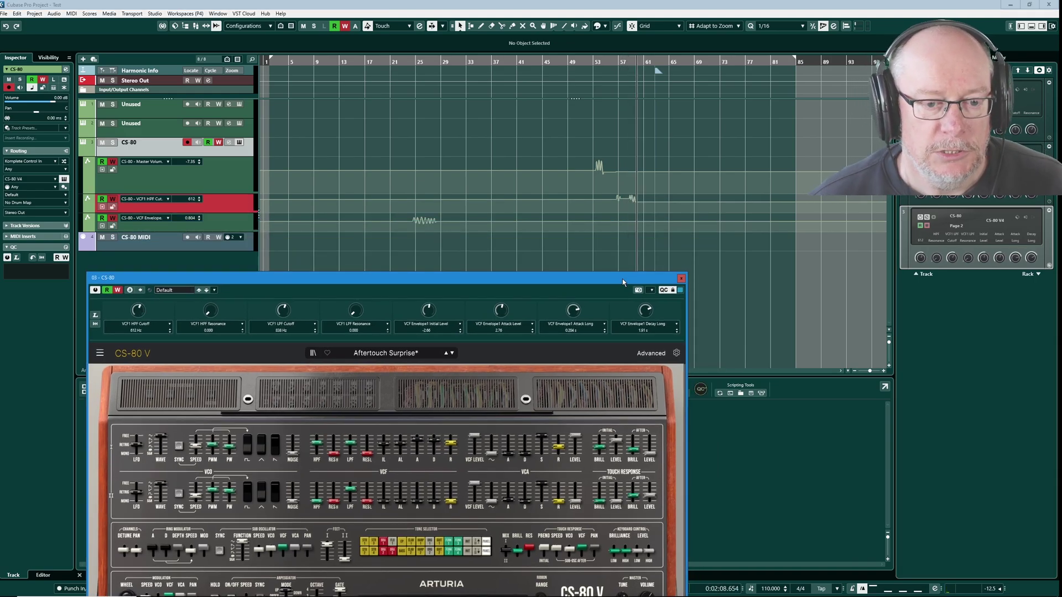
left_click_drag(623, 282, 600, 245)
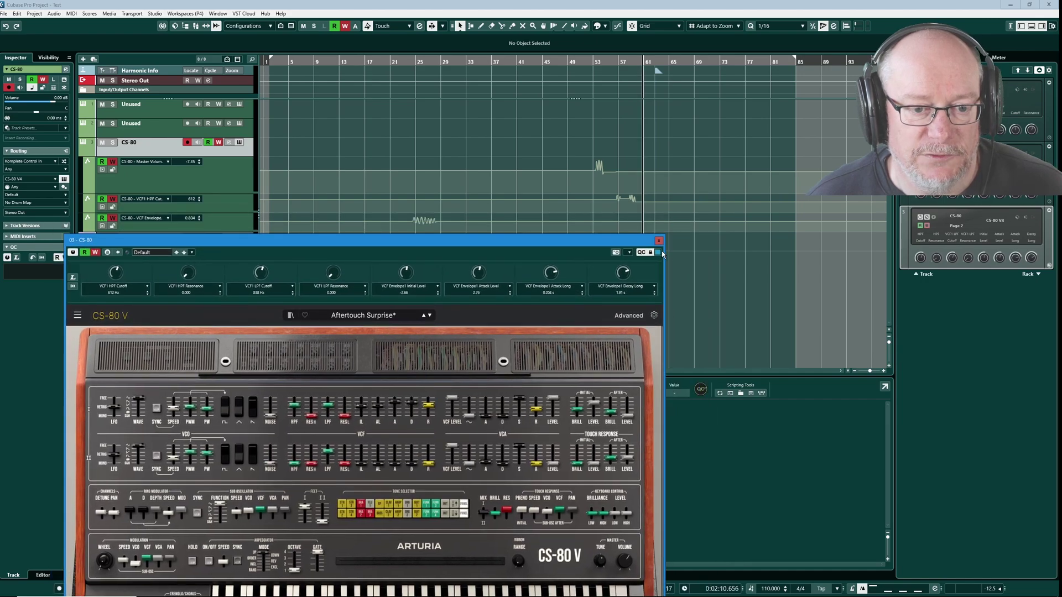
left_click(959, 227)
left_click(972, 265)
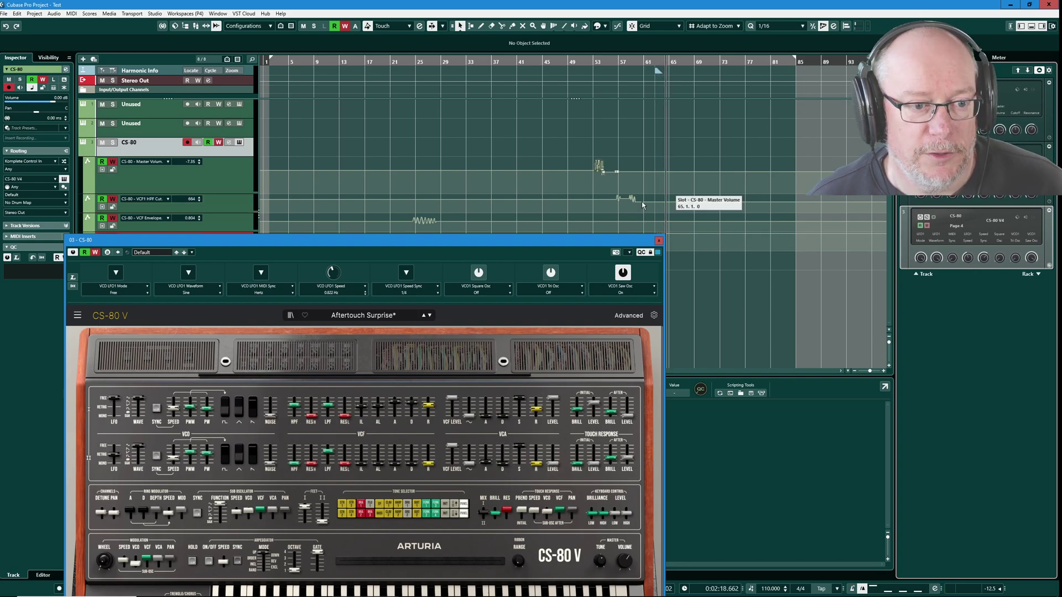
left_click_drag(596, 241, 598, 334)
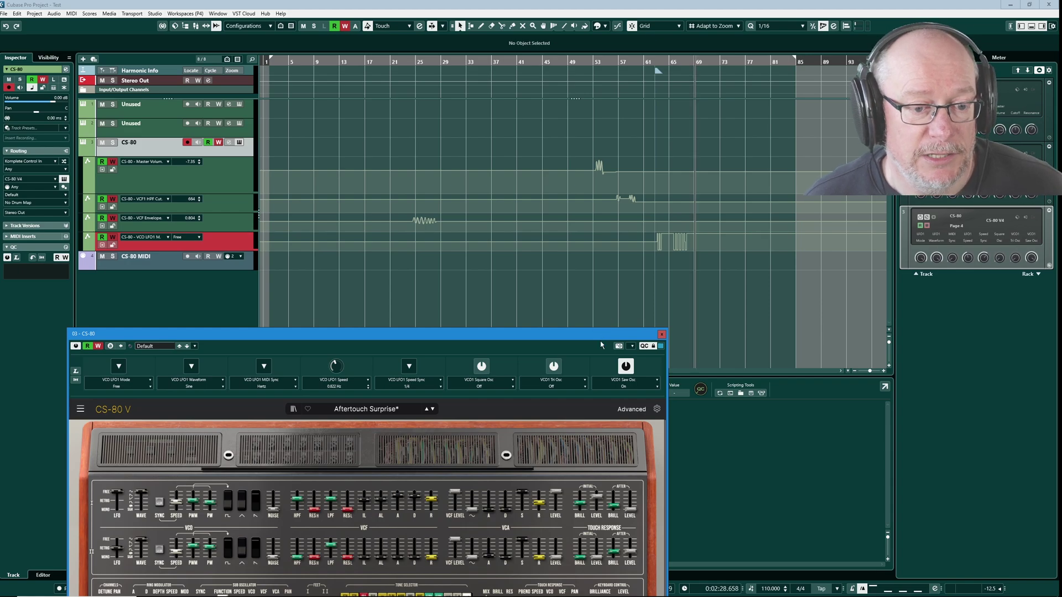
- Record automation of the VCO LFO1 Speed quick control on Page 4 and reposition the plug-in window
left_click_drag(197, 334, 269, 299)
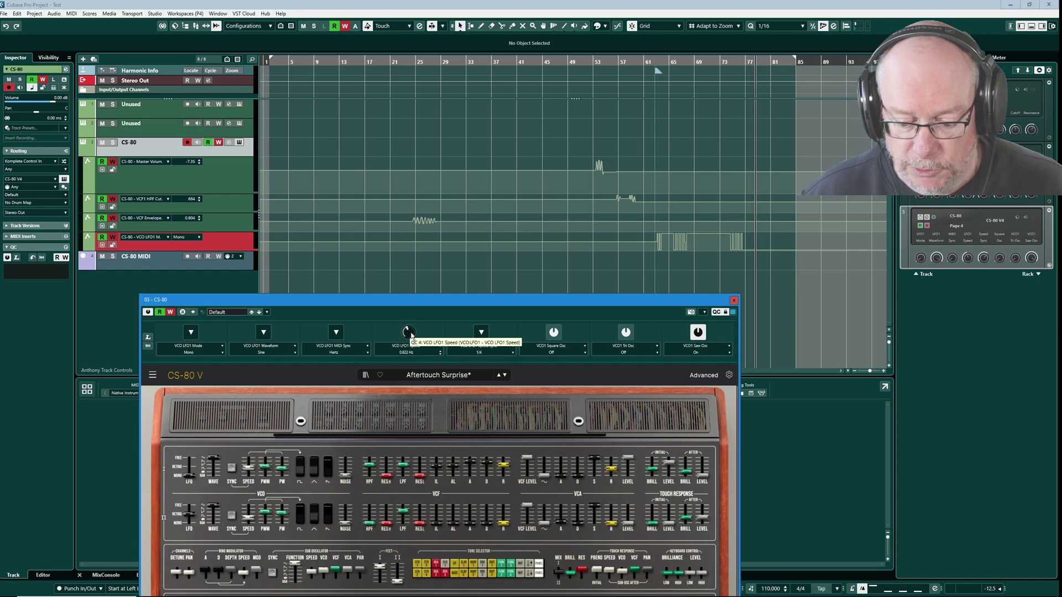
left_click_drag(410, 335, 411, 335)
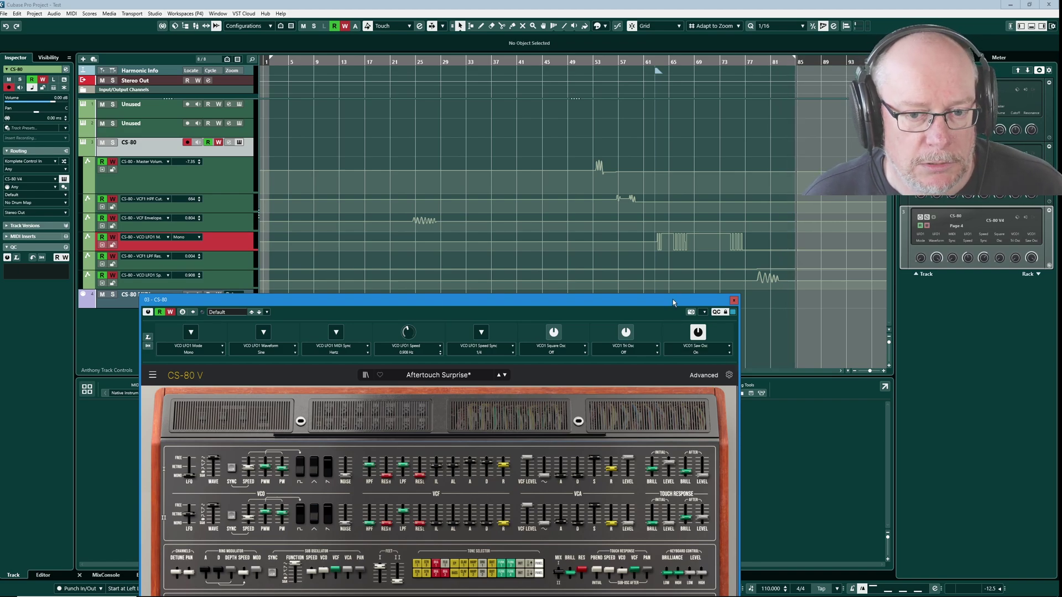
left_click_drag(673, 303, 733, 226)
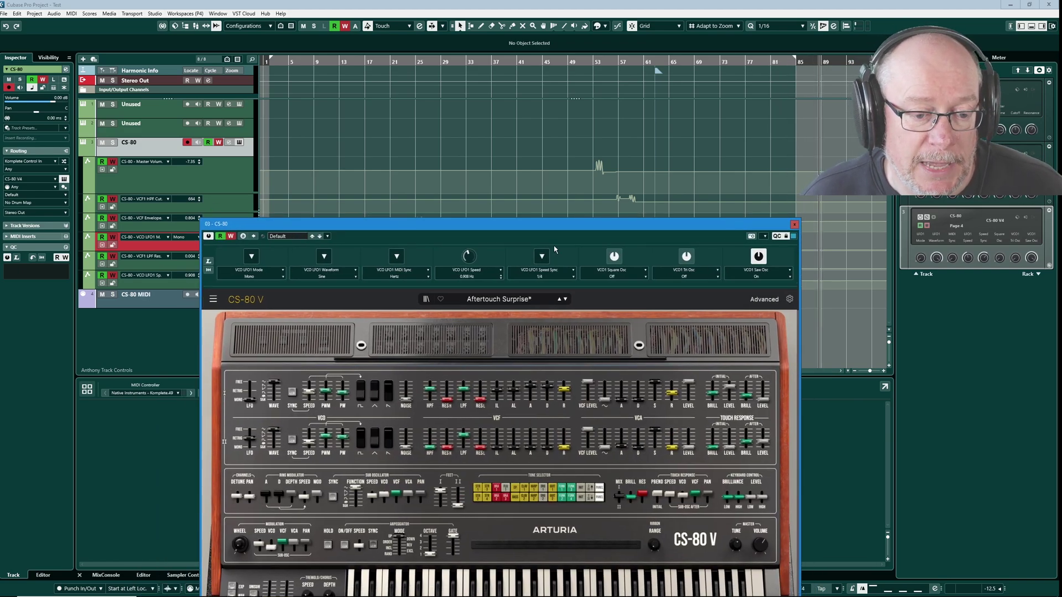
- Reposition the CS-80 plug-in window, then hide its quick controls section and show it again
left_click_drag(600, 227, 591, 124)
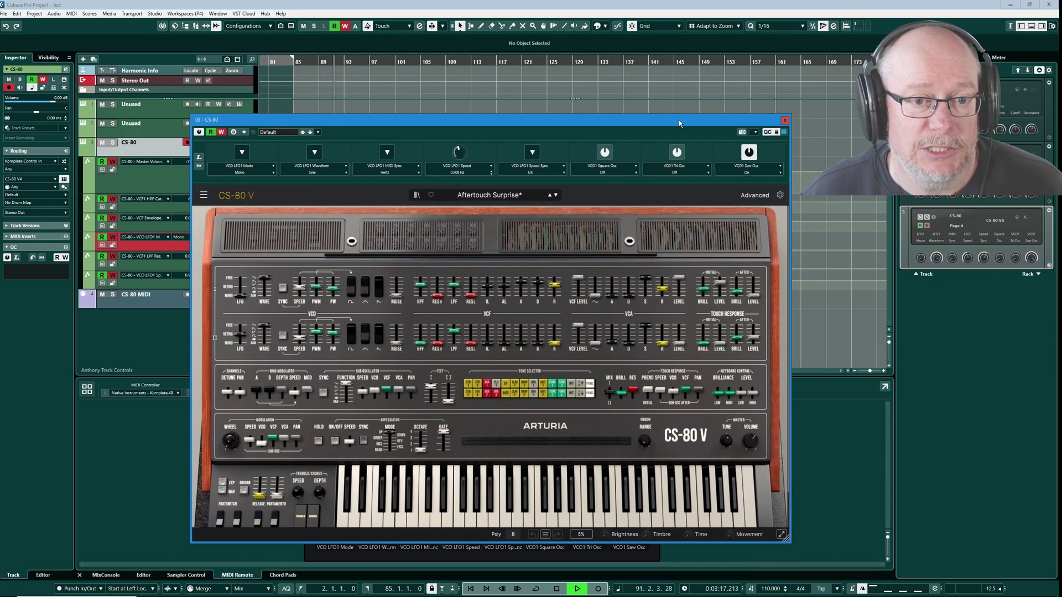
left_click_drag(714, 119, 627, 113)
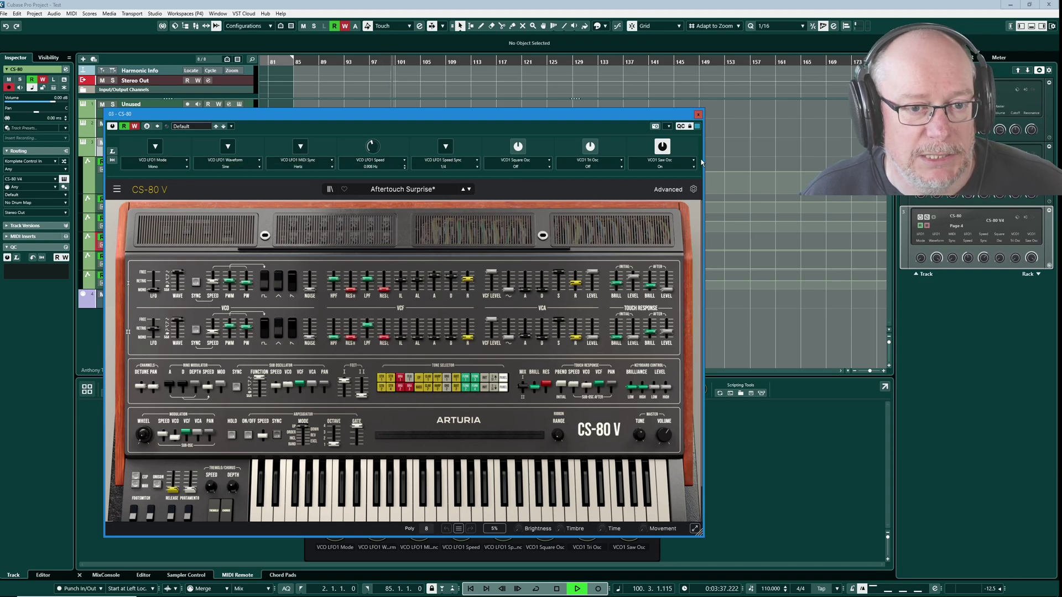
left_click(681, 126)
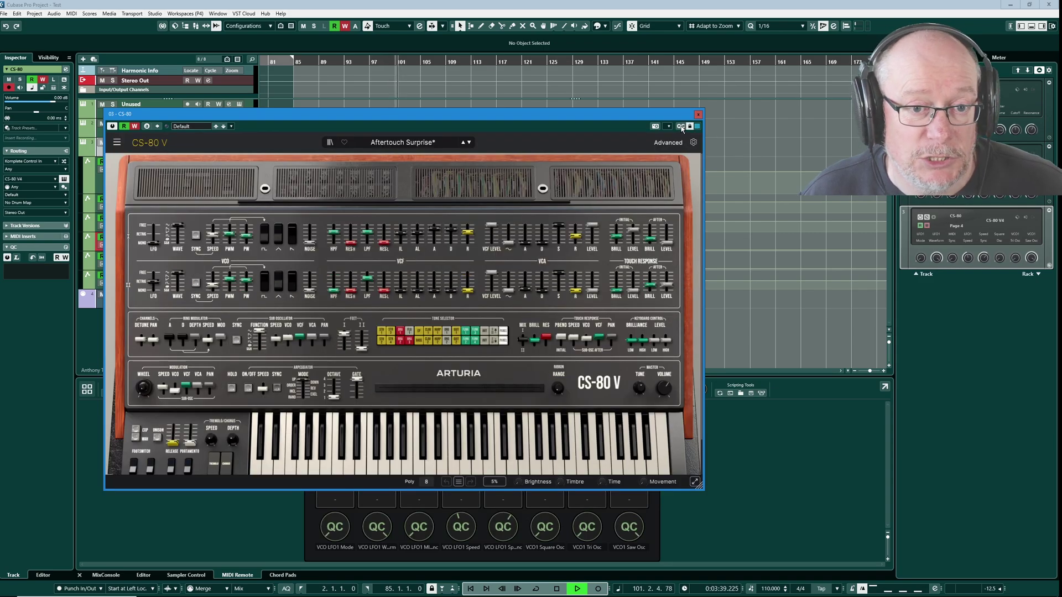
left_click(681, 127)
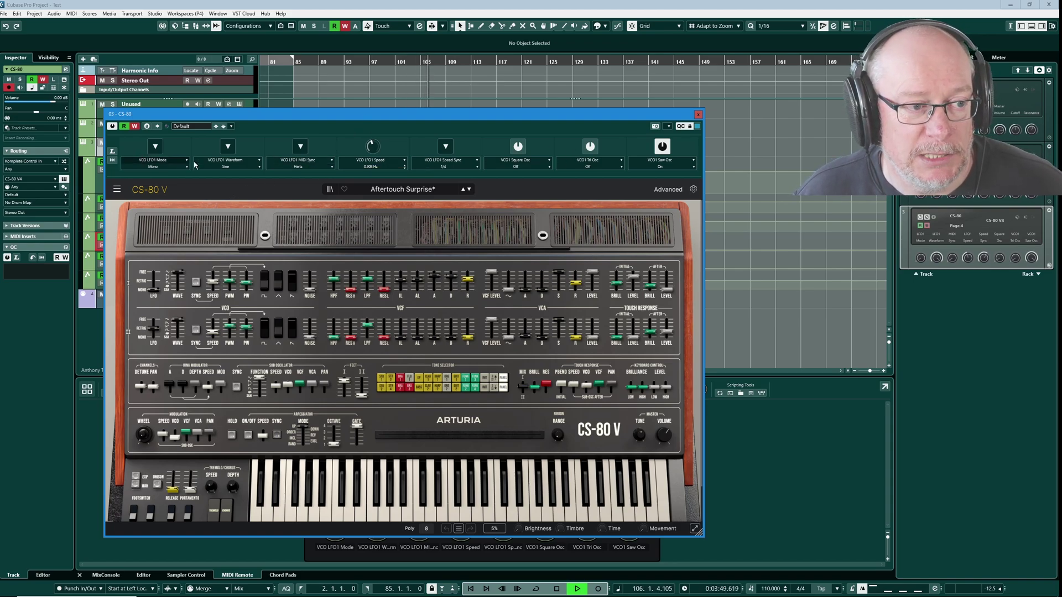
- Move the plug-in window clear of the CS-80 automation lanes to examine the recorded quick control automation
left_click_drag(540, 117, 616, 205)
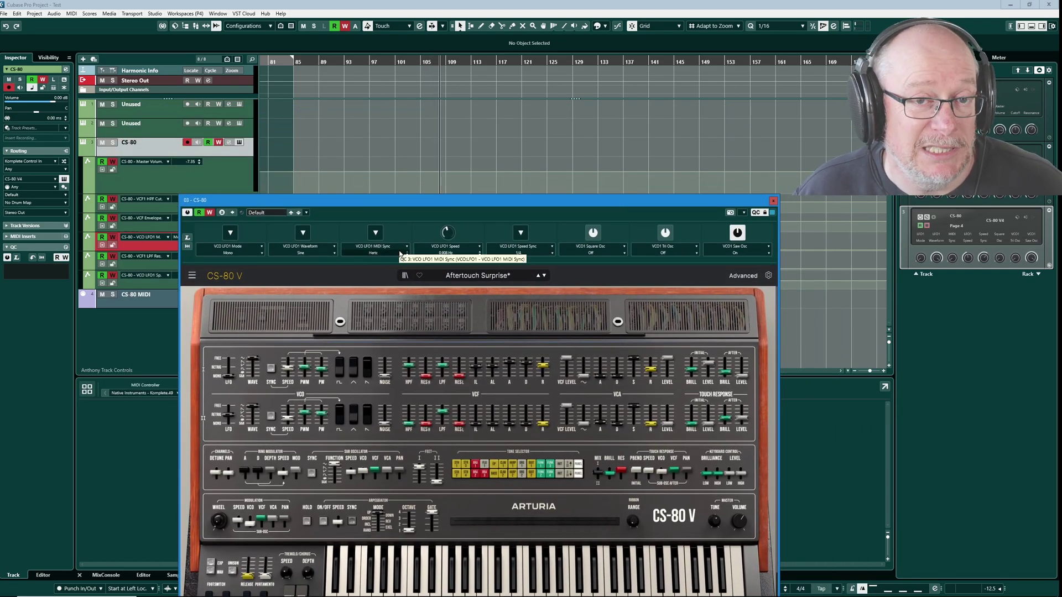
left_click_drag(411, 200, 455, 297)
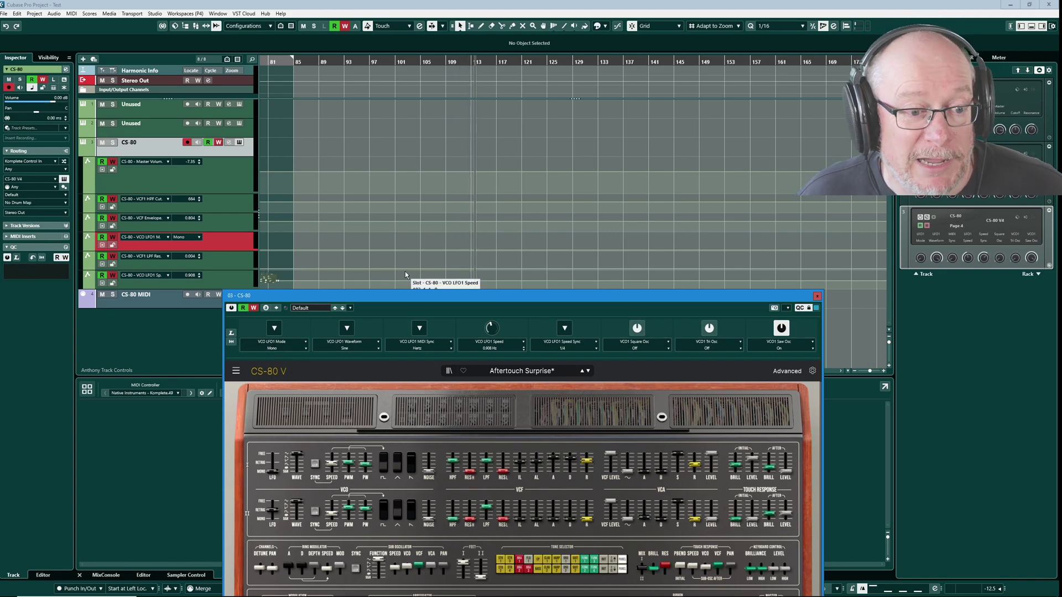
left_click_drag(323, 298, 371, 300)
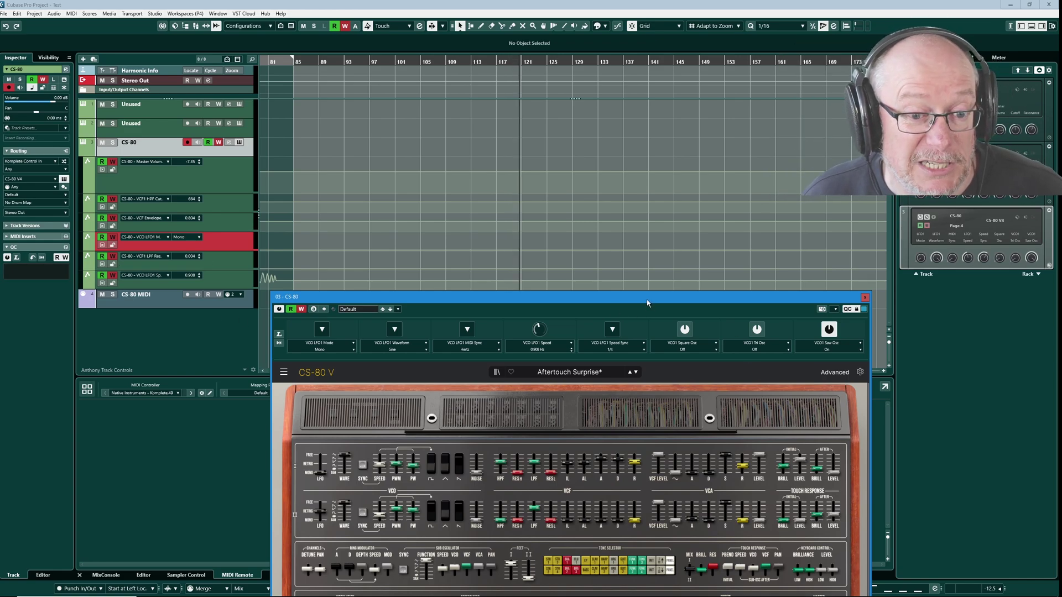
left_click_drag(647, 300, 584, 234)
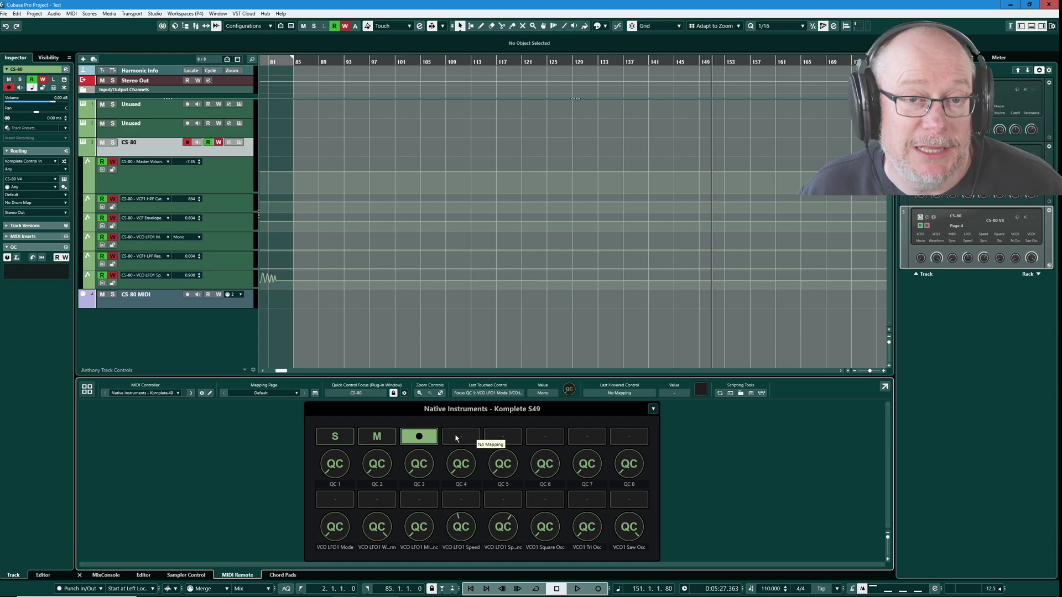
- Open the MIDI Remote Mapping Assistant to inspect the Komplete S49 quick control mappings, then close it
double_click(339, 464)
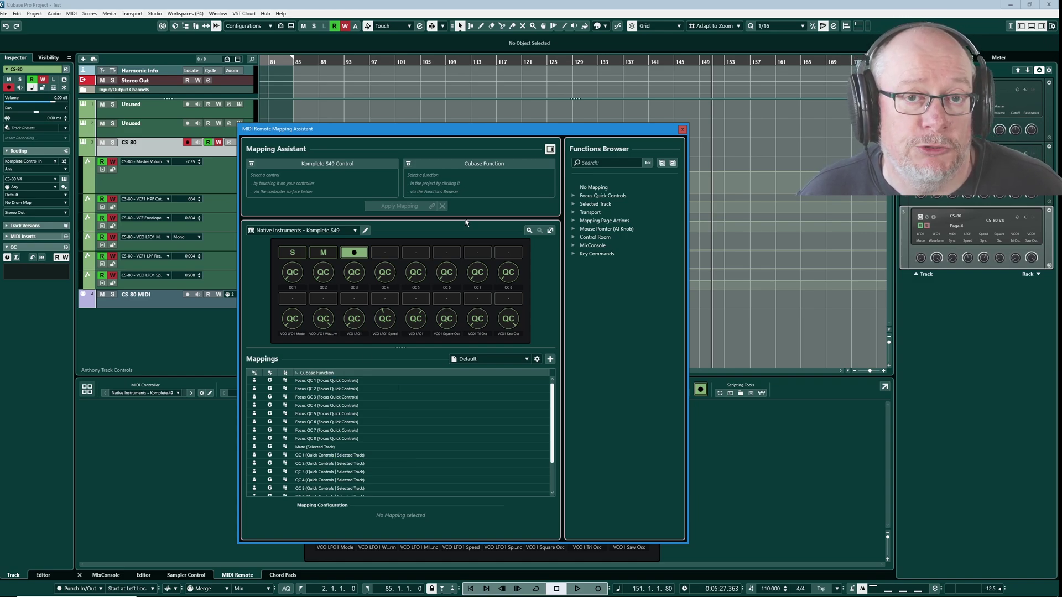
left_click(681, 130)
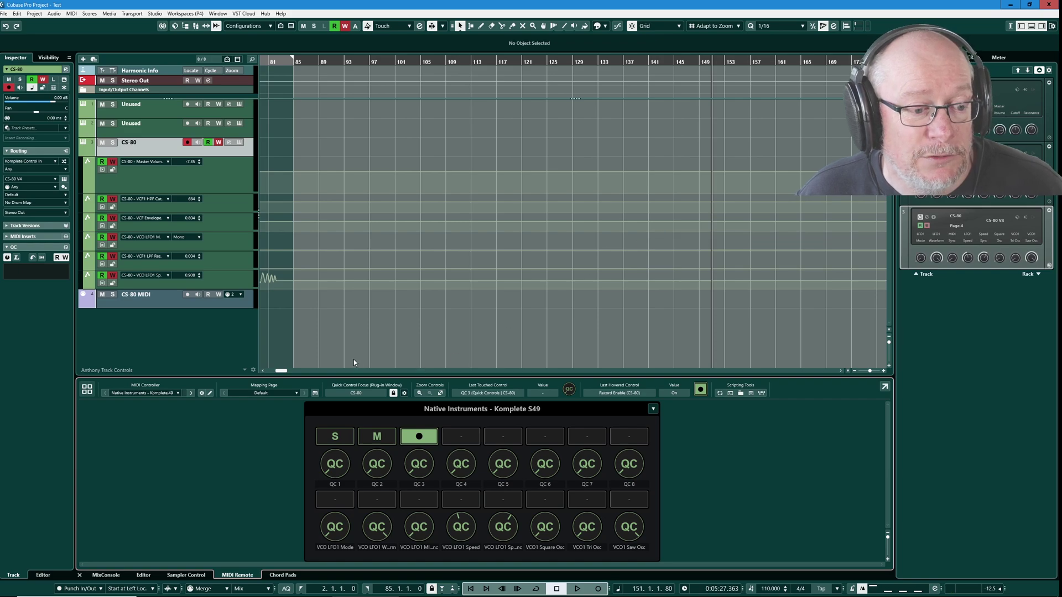
- Set the Quick Control Focus to Track Focus Only and test it by selecting the second Unused track and reselecting CS-80
left_click(405, 393)
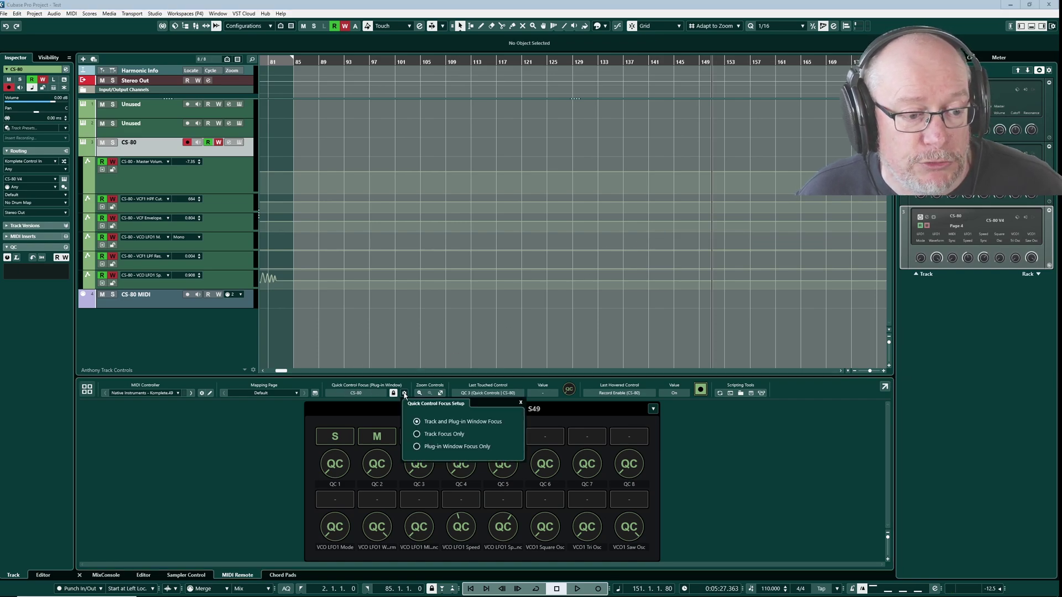
left_click(417, 434)
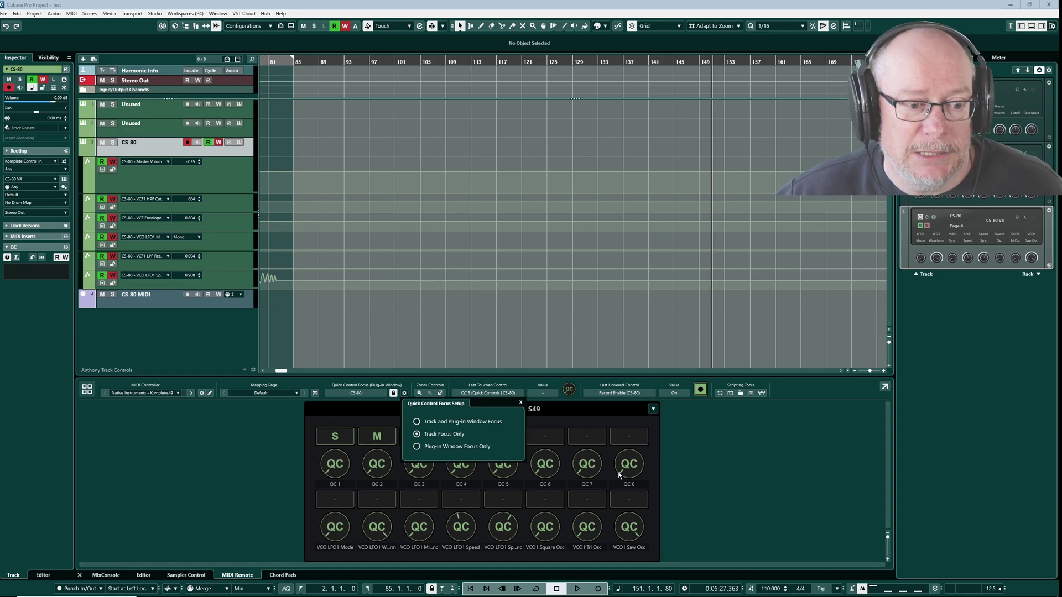
left_click(163, 166)
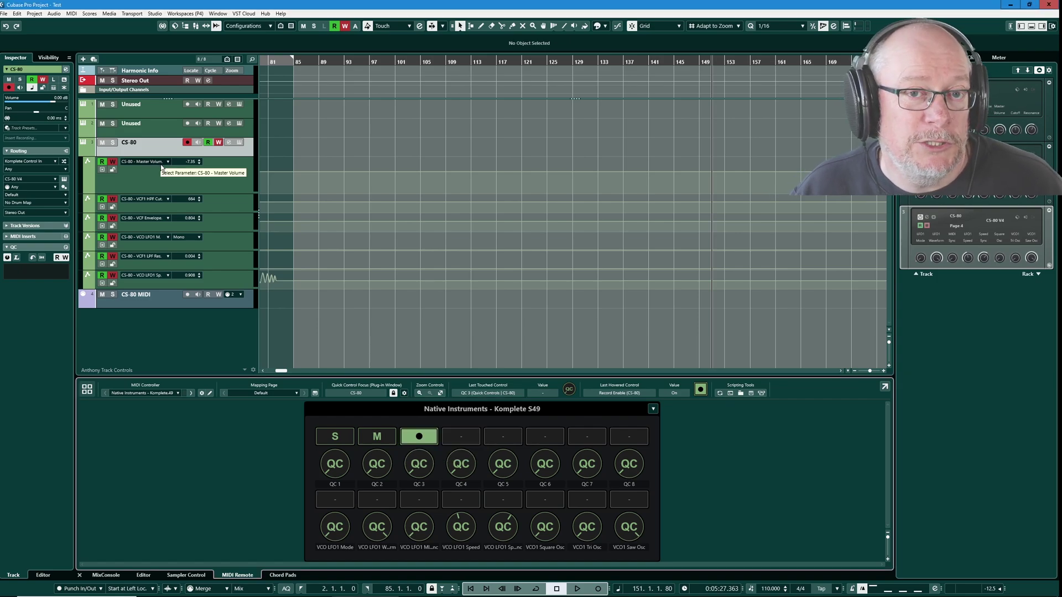
left_click(164, 127)
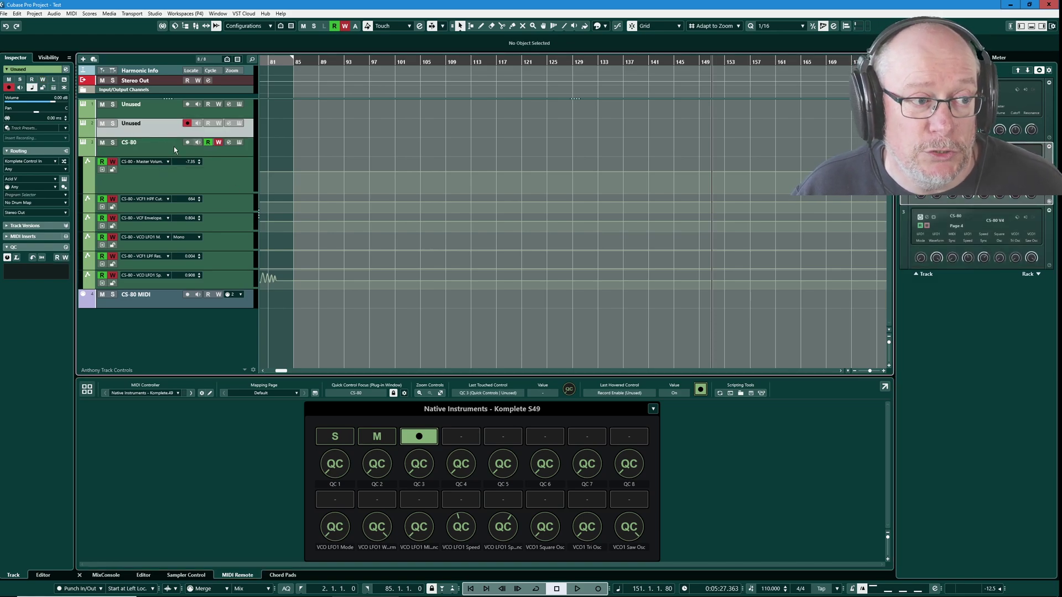
left_click(173, 149)
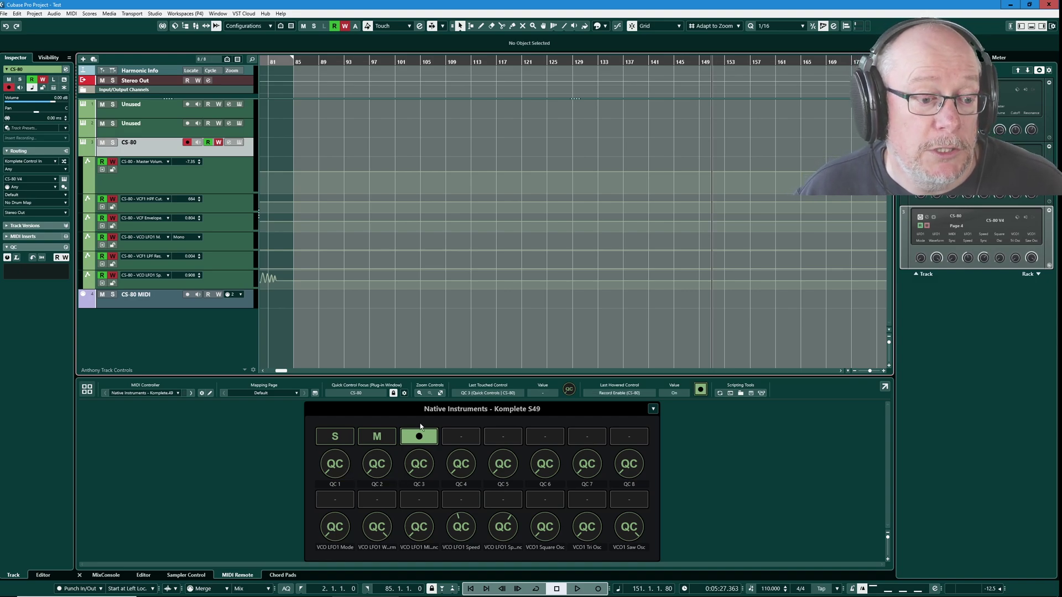
- Reopen the Quick Control Focus Setup to review its track and plug-in window focus options
left_click(405, 393)
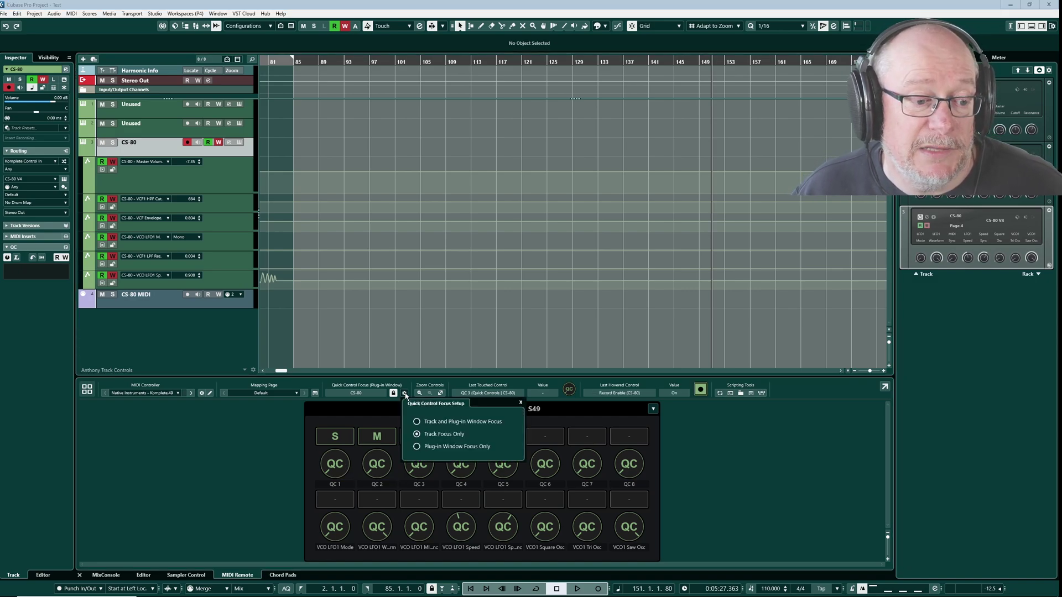
left_click(473, 422)
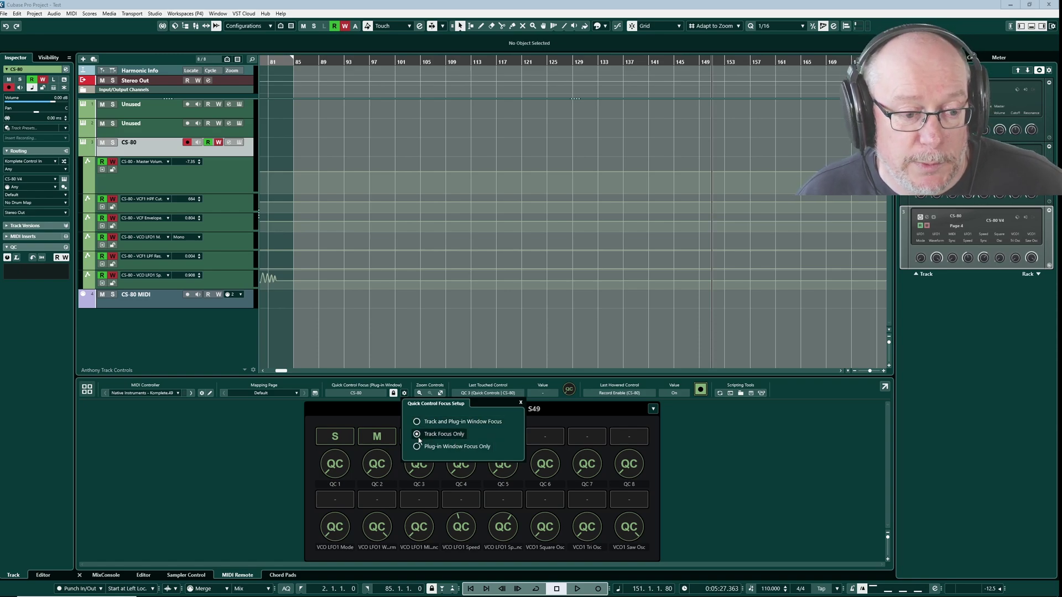